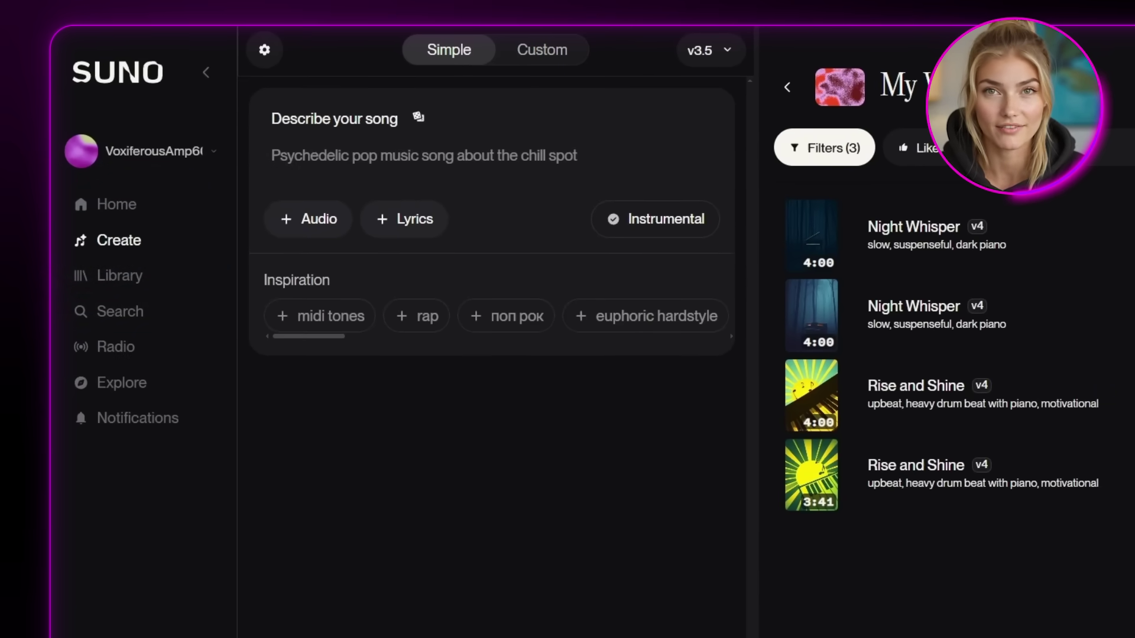
# Step: Enter the song description 'emotional cinematic pop with powerful female vocals, dramatic buildup, and uplifting chorus' in Suno
pyautogui.click(417, 145)
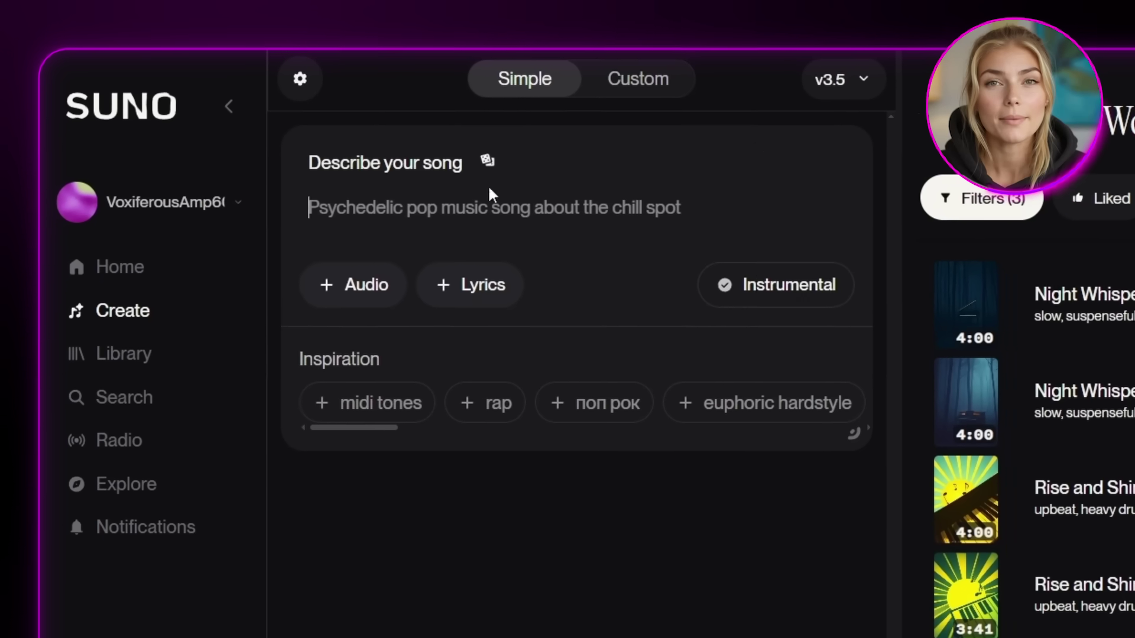
pyautogui.write('emotional cinematic pop wit')
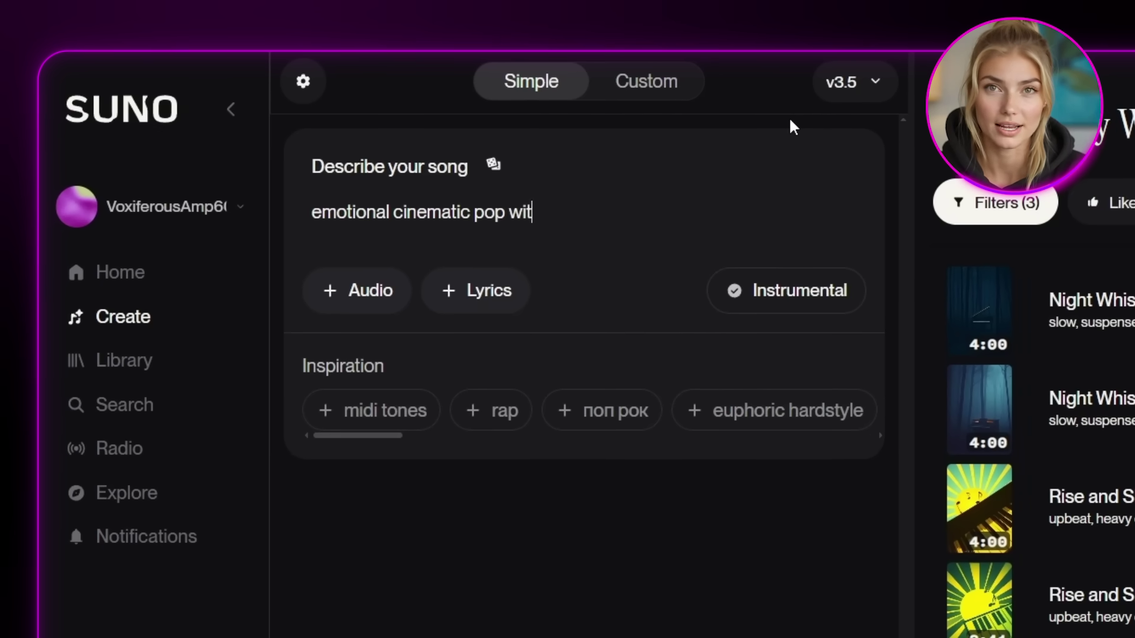
pyautogui.write('h powerful female vocals, drama')
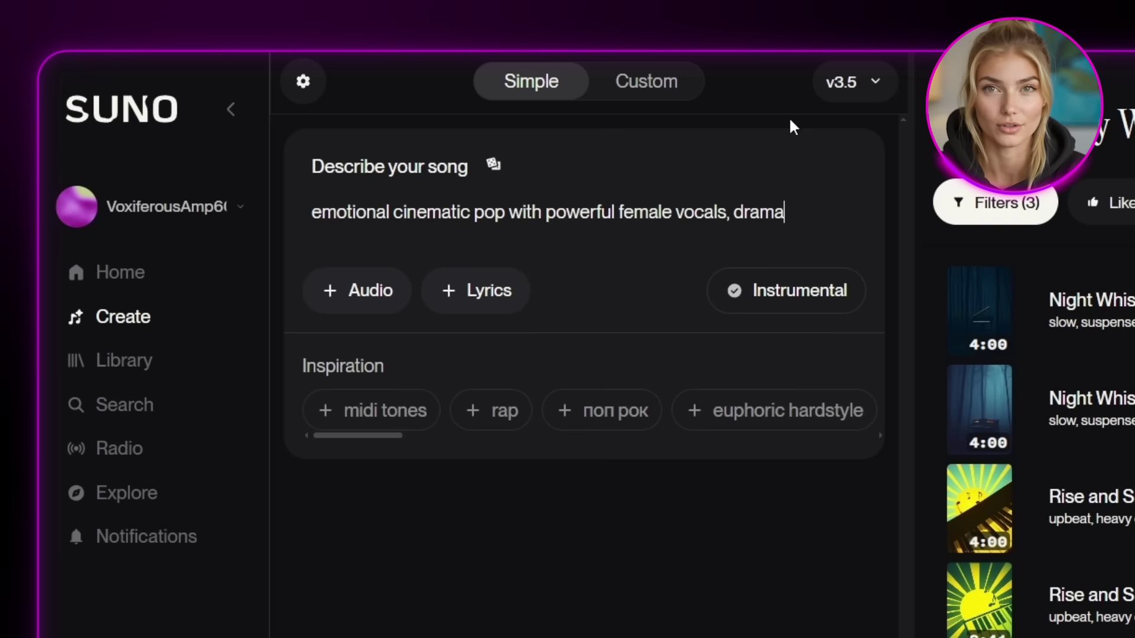
pyautogui.write('tic buildup, and uplifting chorus')
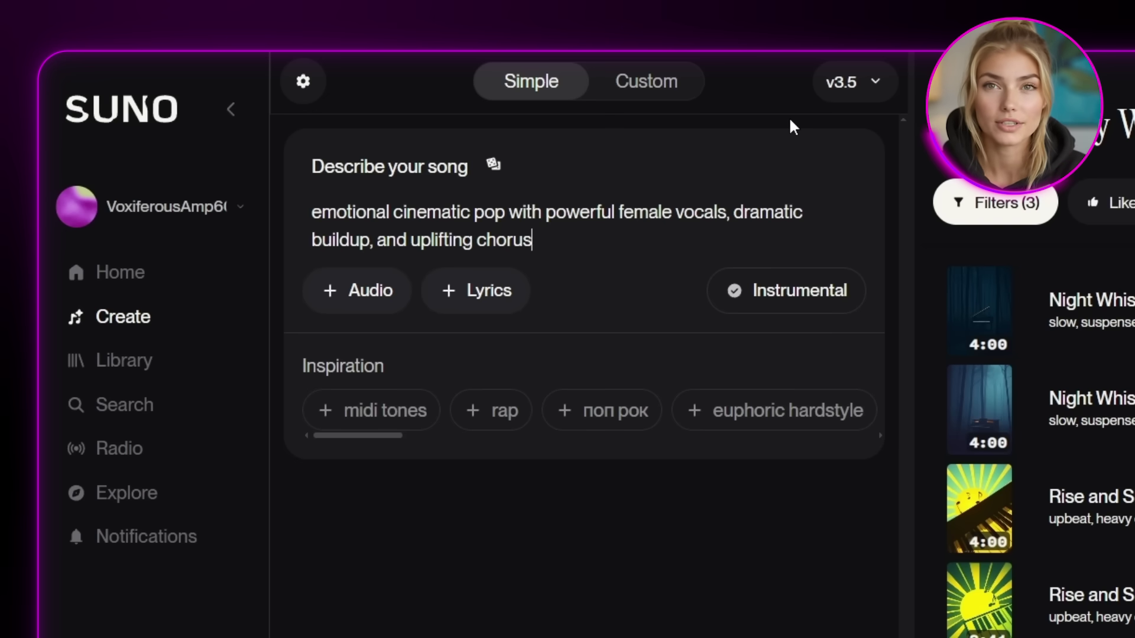
pyautogui.write(', inspiring and bold atmosphere.')
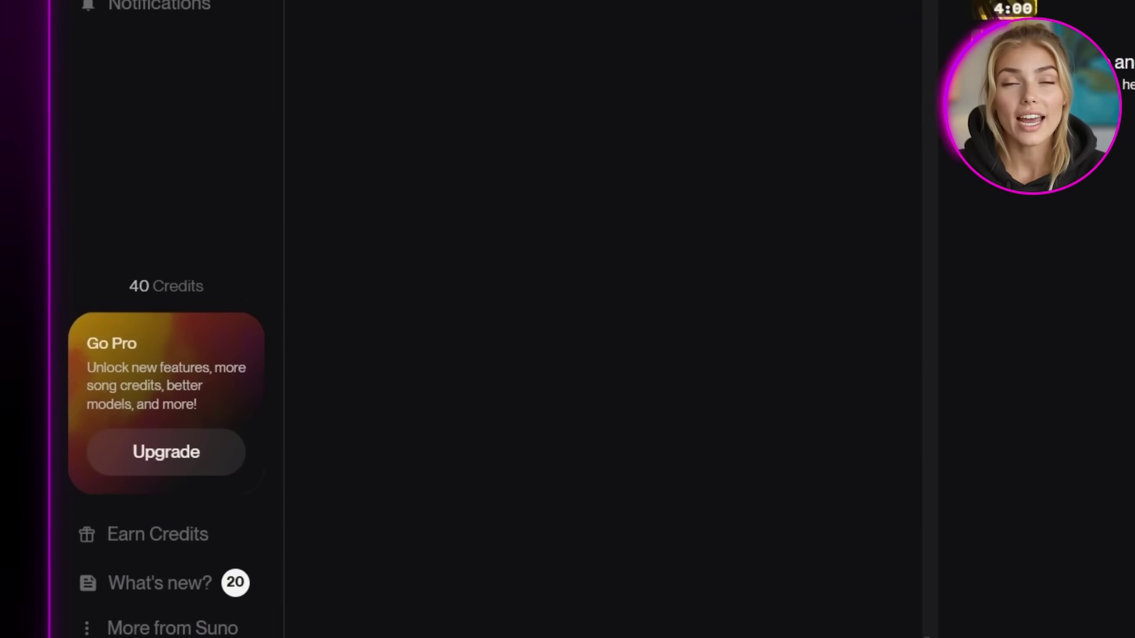
# Step: Generate the 'Rise Above It All' songs and download one as MP3 audio
pyautogui.click(615, 526)
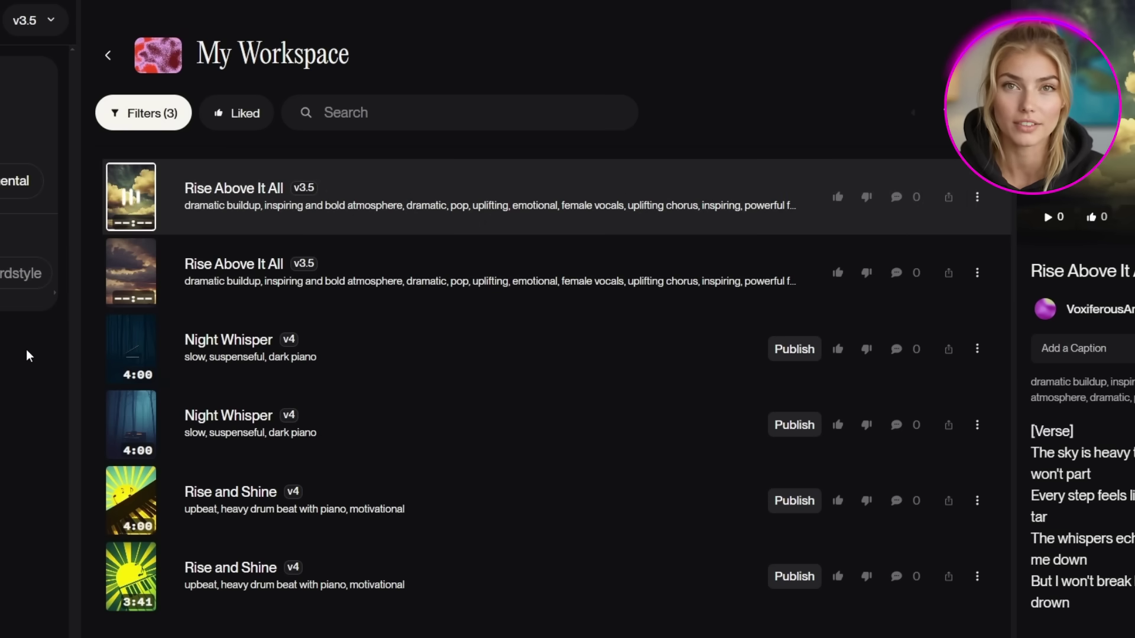
pyautogui.click(977, 273)
pyautogui.moveTo(1063, 365)
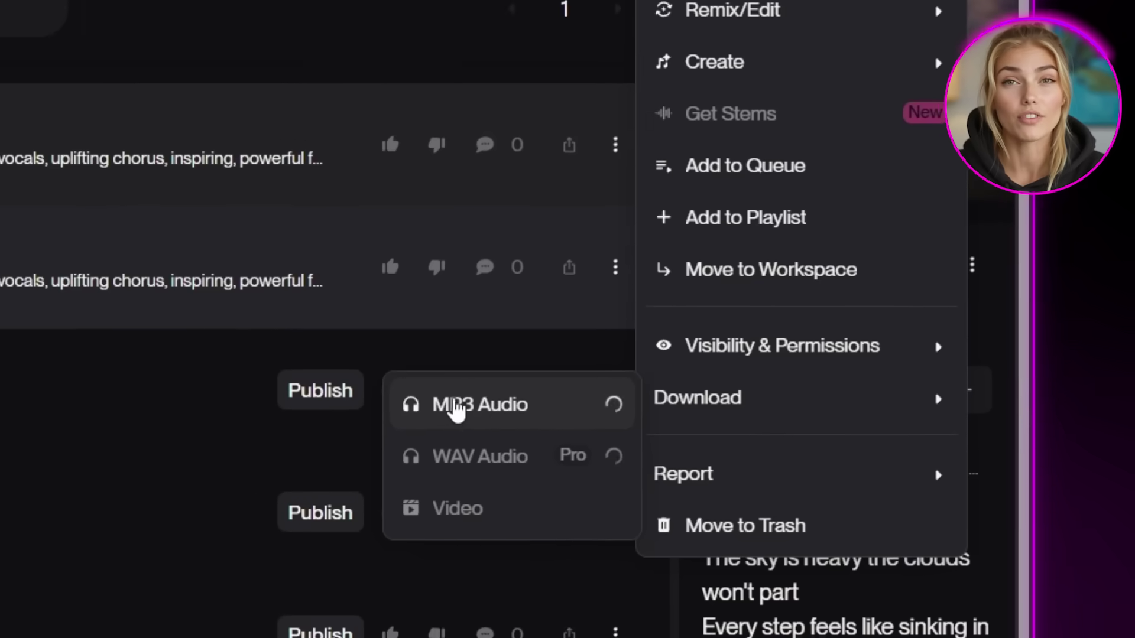
pyautogui.click(567, 398)
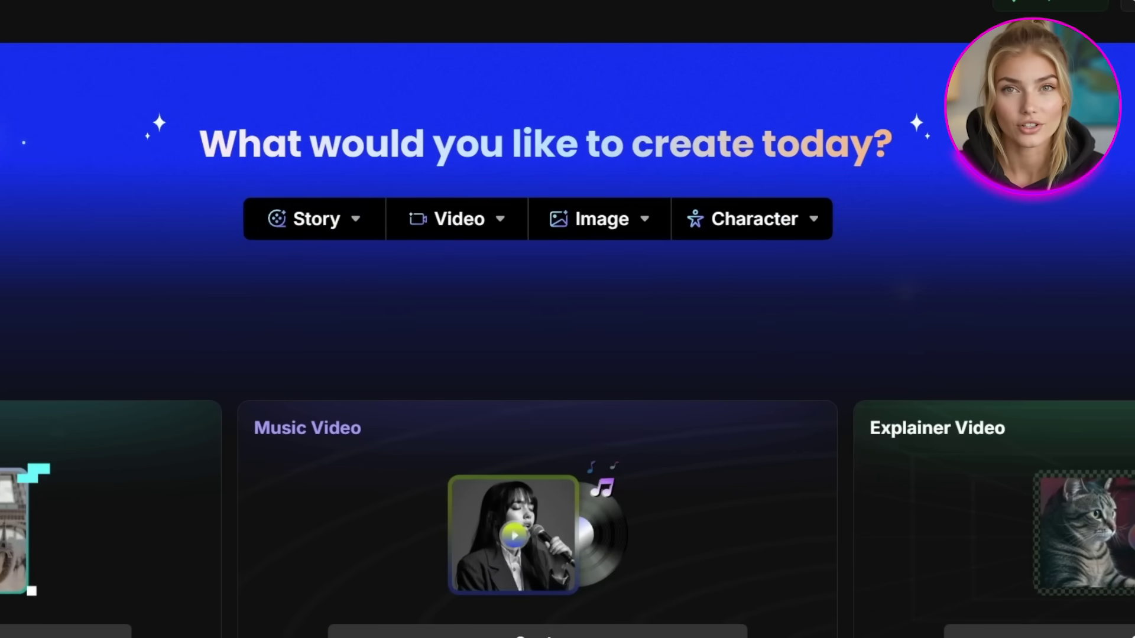
# Step: Switch the image creator to OpenArt Photorealistic and write the honey-blonde, cream-sweater portrait prompt
pyautogui.click(586, 219)
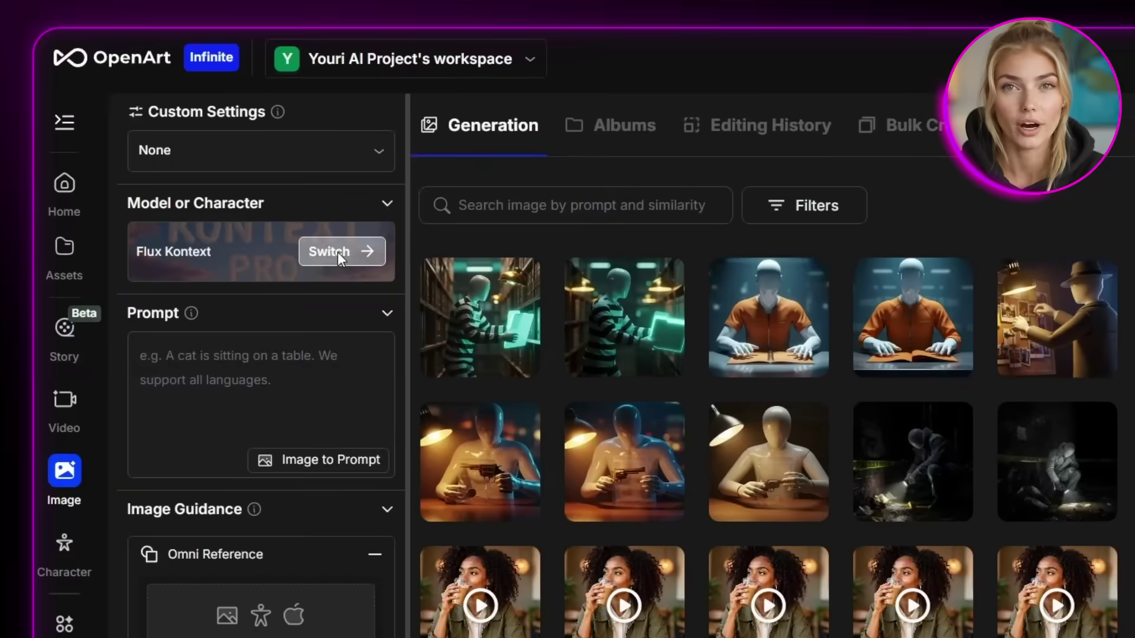
pyautogui.click(338, 252)
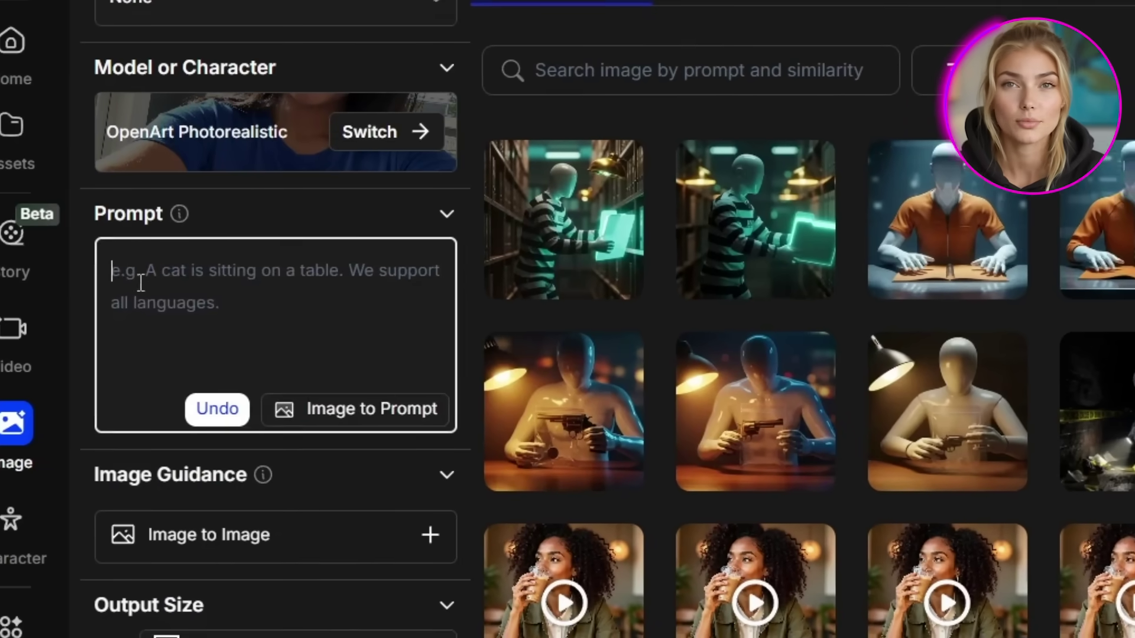
pyautogui.write('cinematic lighting, profes')
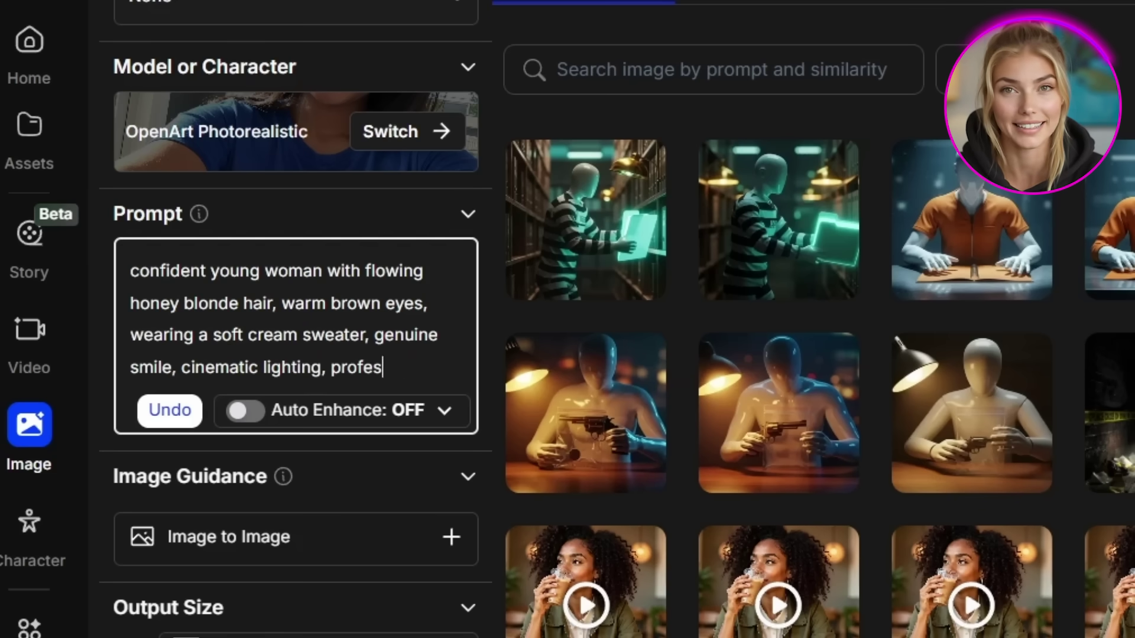
pyautogui.write('otograph')
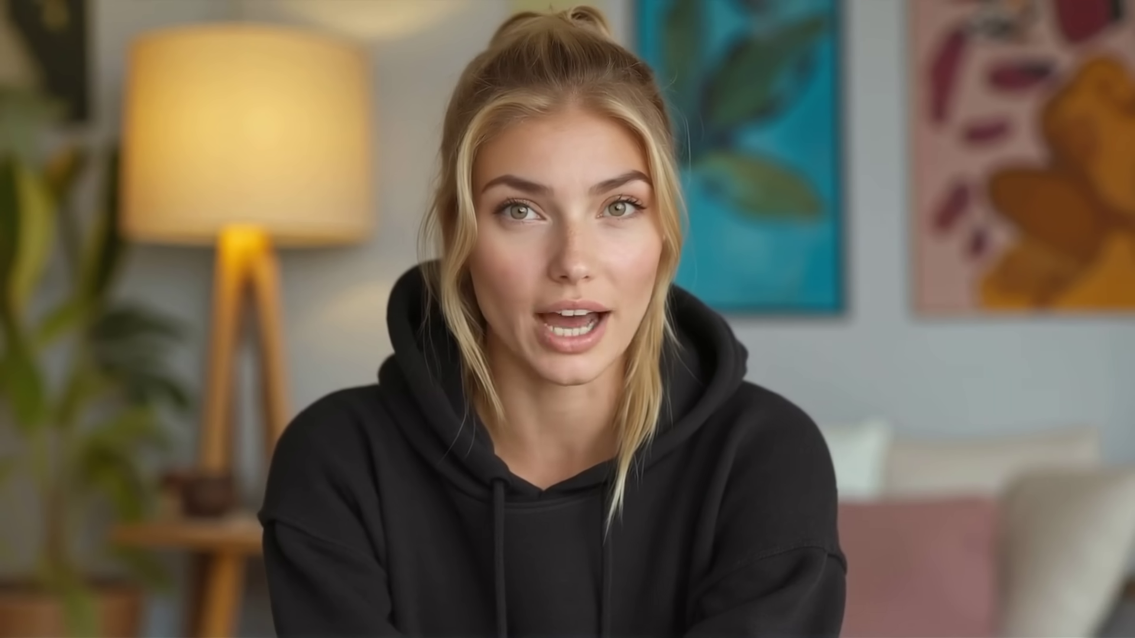
# Step: Generate the blonde-woman portraits and upscale one at 2x with face enhancement
pyautogui.click(285, 520)
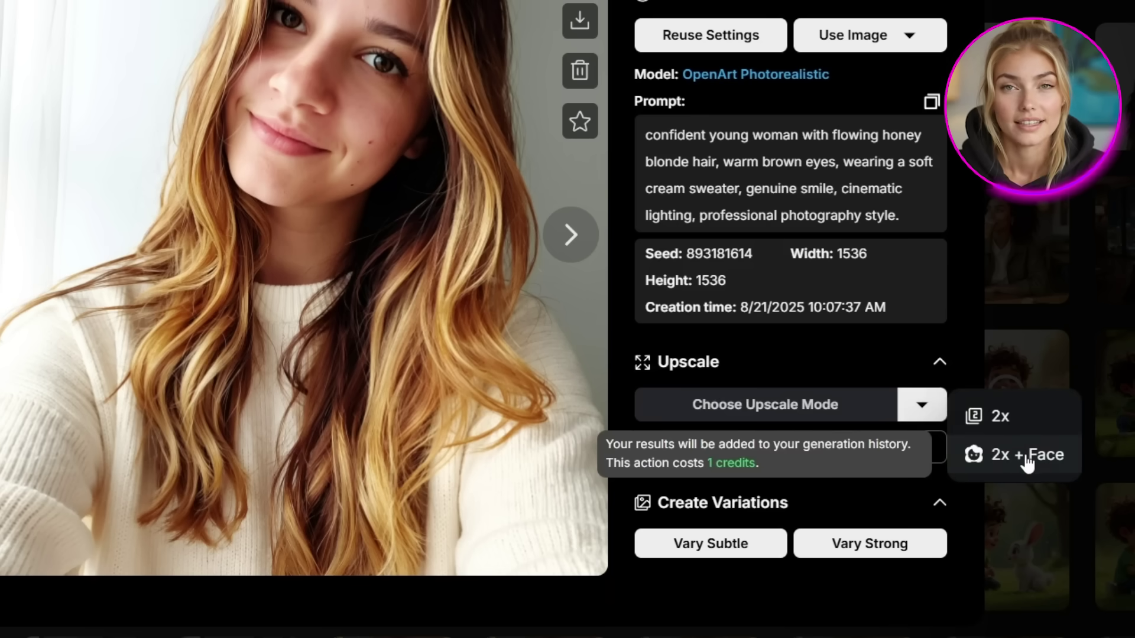
pyautogui.click(1027, 455)
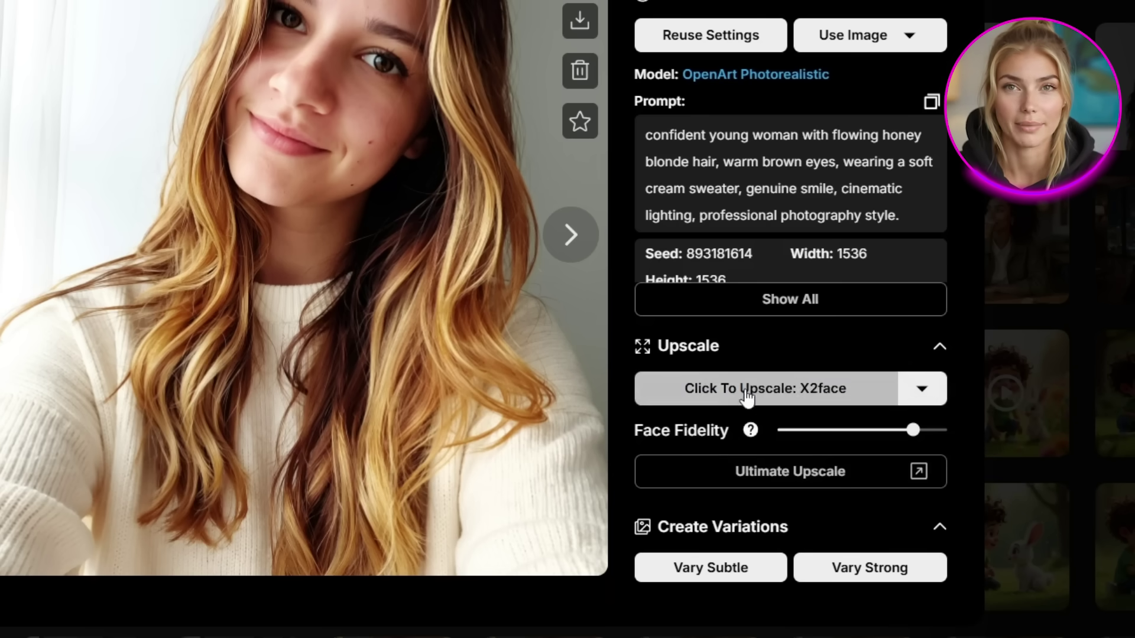
pyautogui.click(785, 394)
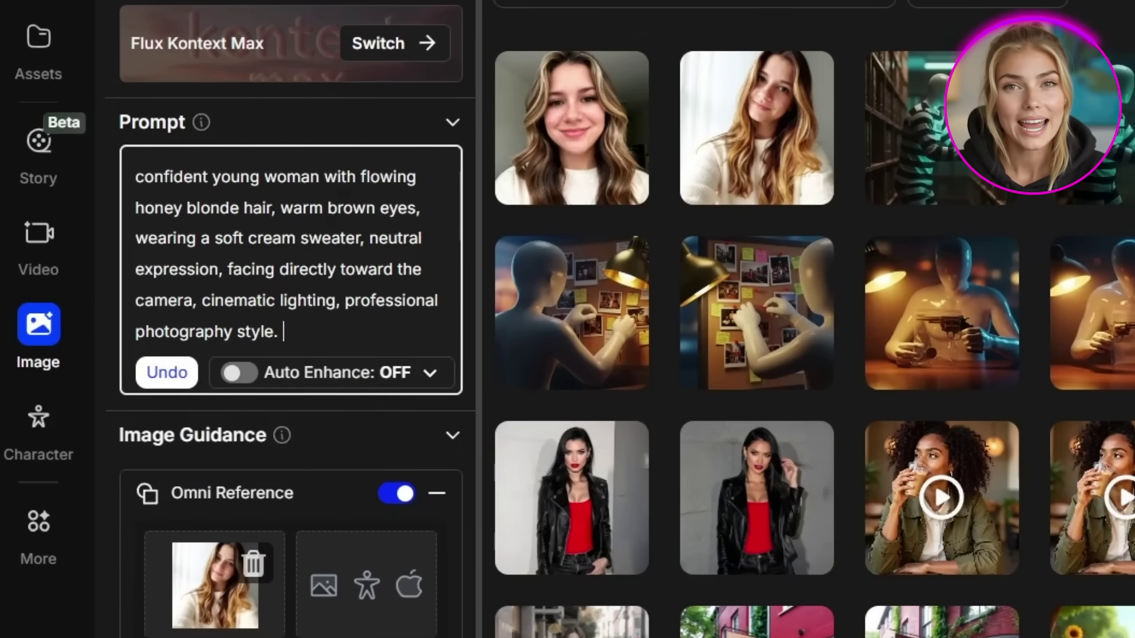
# Step: Add 'same facial features, hairstyle, and hair color' to the prompt and browse the resulting images
pyautogui.write('same facial features, hairstyle,')
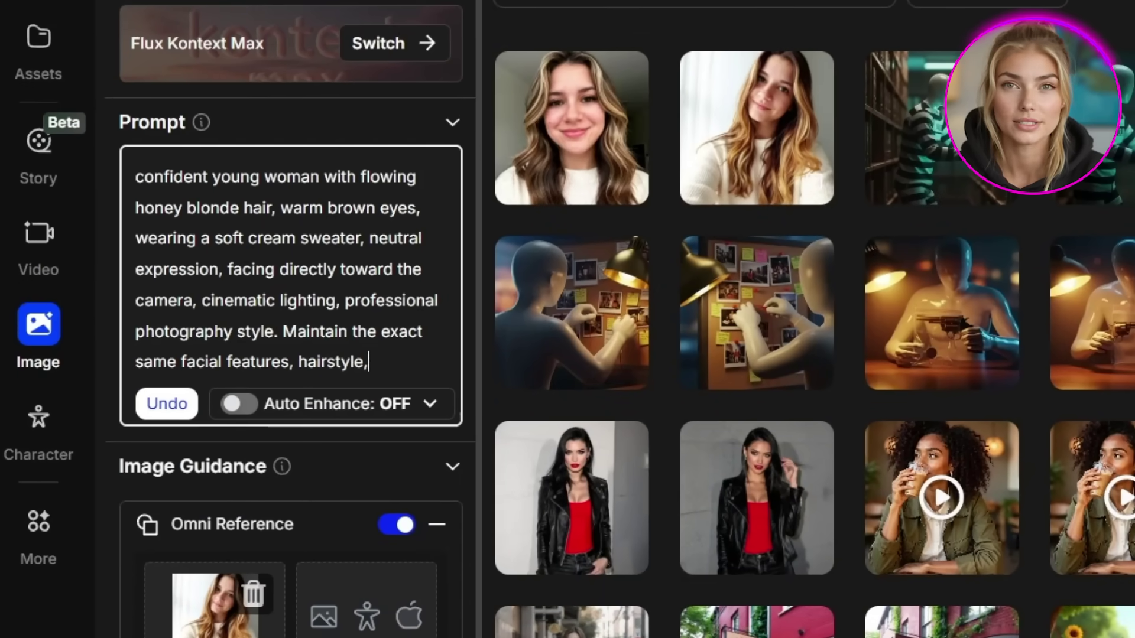
pyautogui.write(' and hair color as the reference image.')
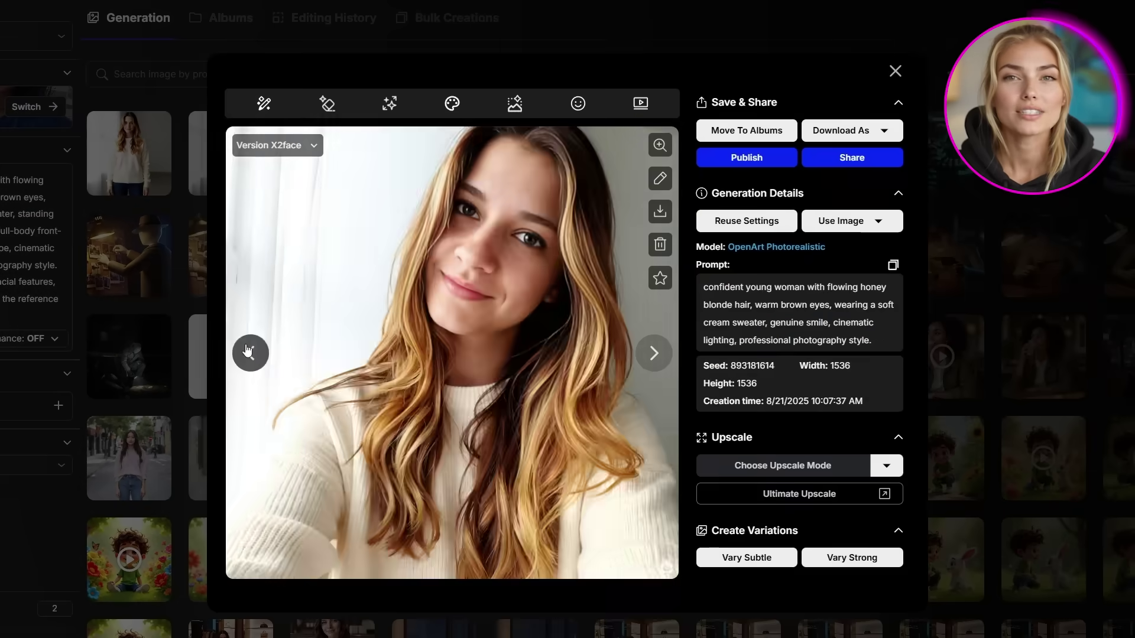
pyautogui.click(248, 353)
pyautogui.click(247, 350)
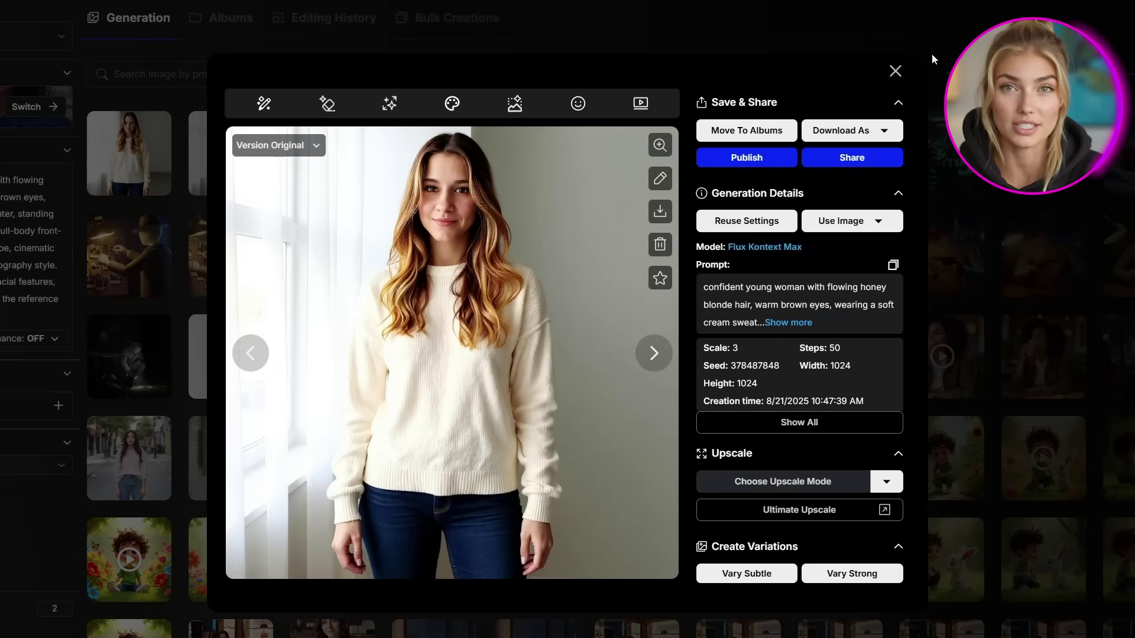
pyautogui.click(894, 71)
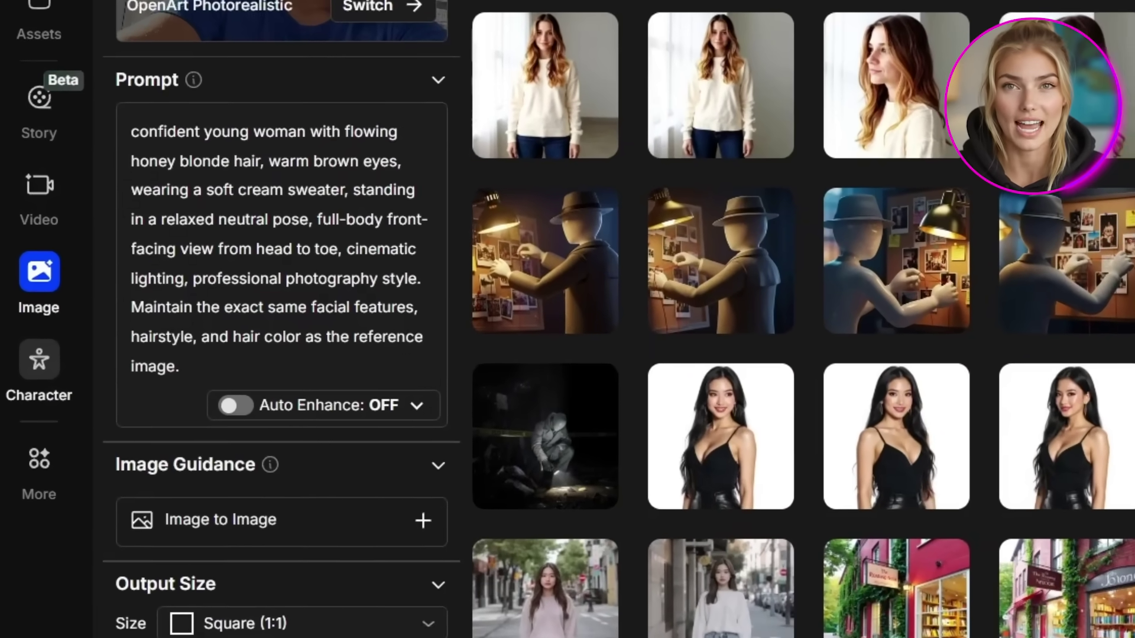
pyautogui.click(34, 379)
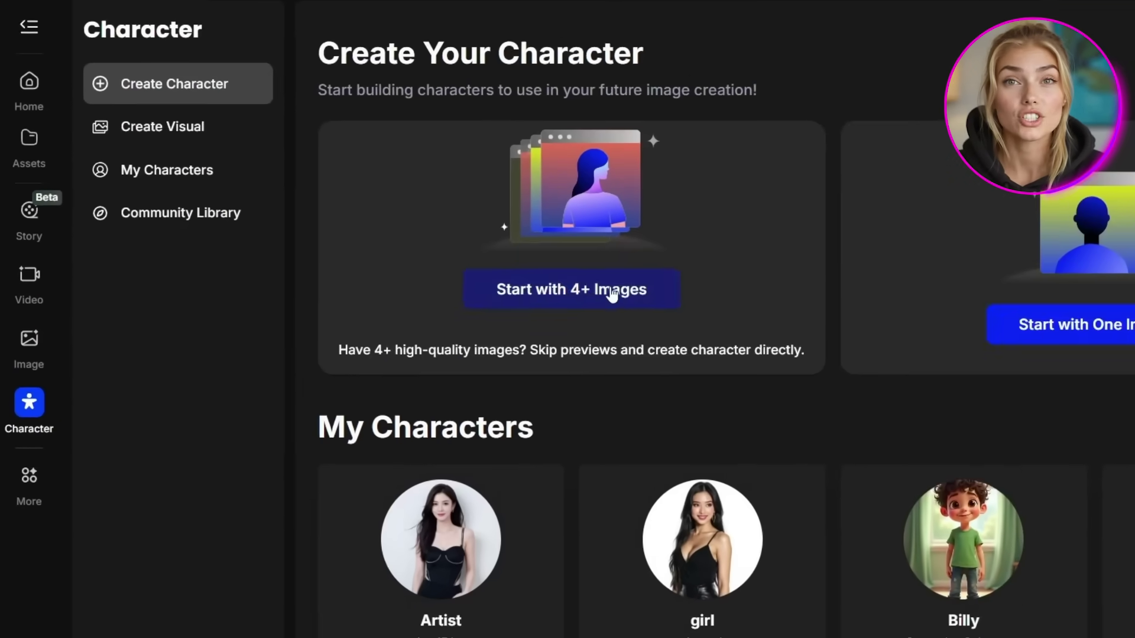
# Step: Build a 4+ image character named Julia from four uploaded images of the blonde woman
pyautogui.click(770, 256)
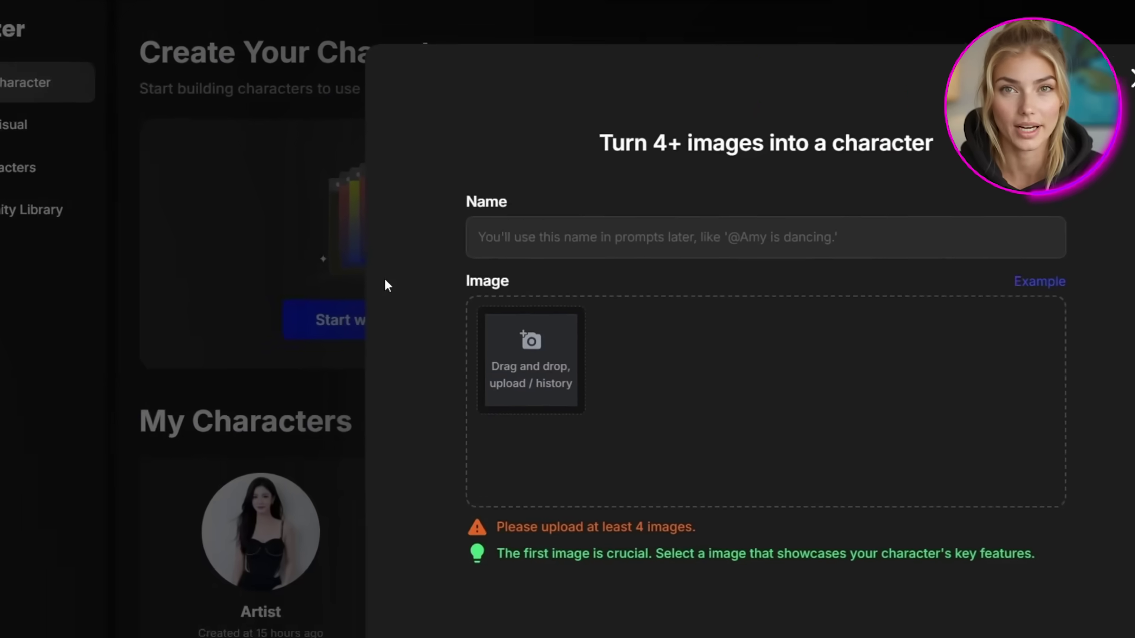
pyautogui.click(533, 229)
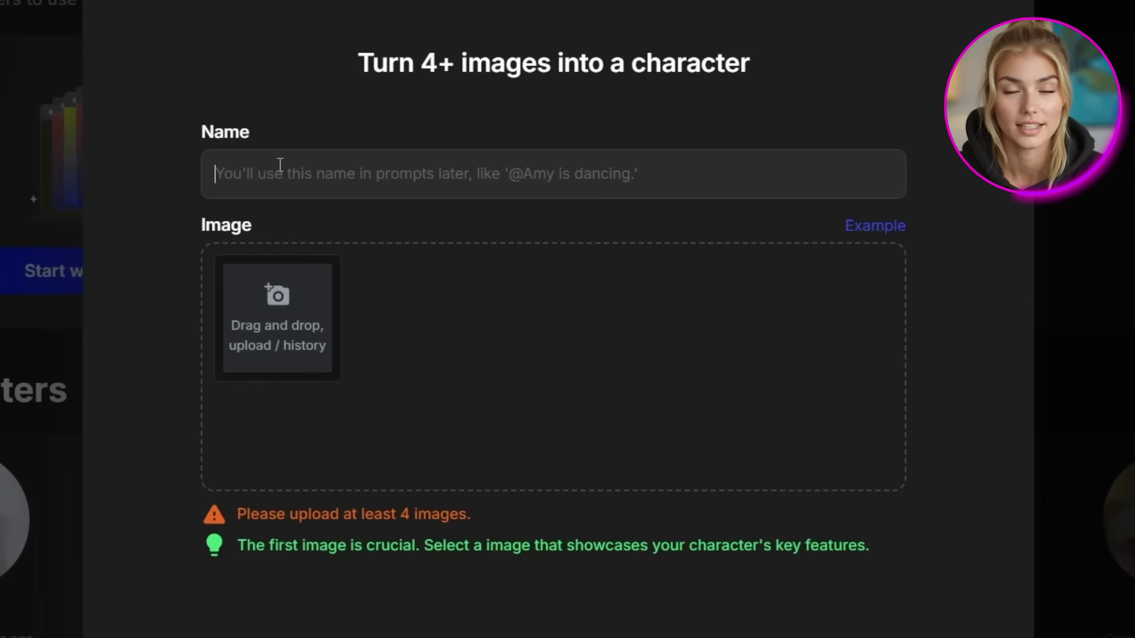
pyautogui.write('Julia')
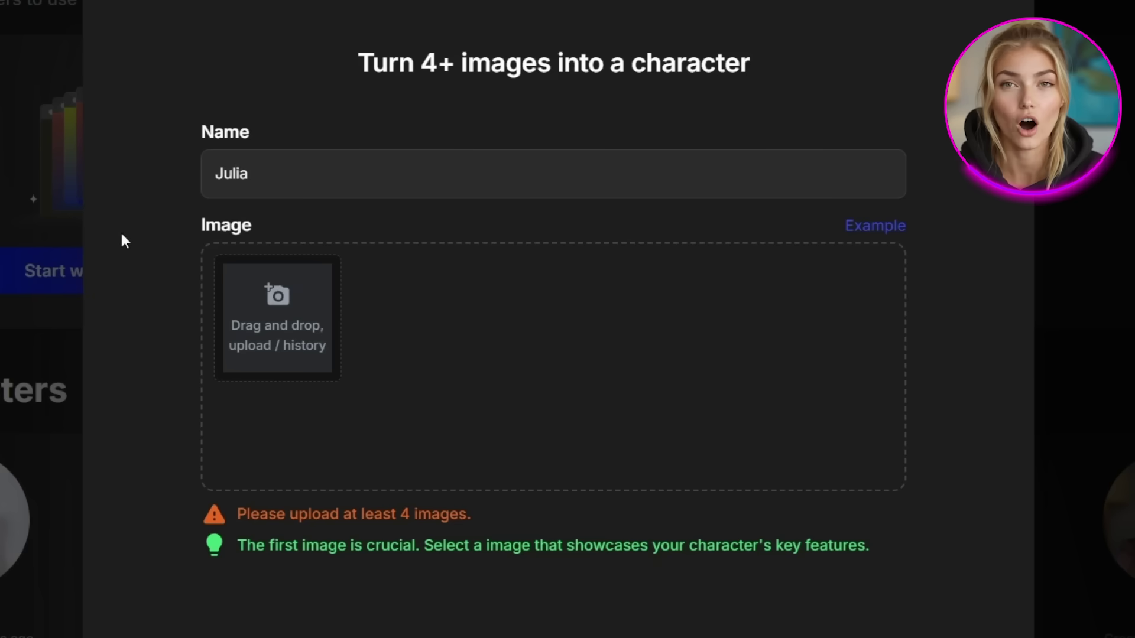
pyautogui.click(292, 335)
pyautogui.click(296, 334)
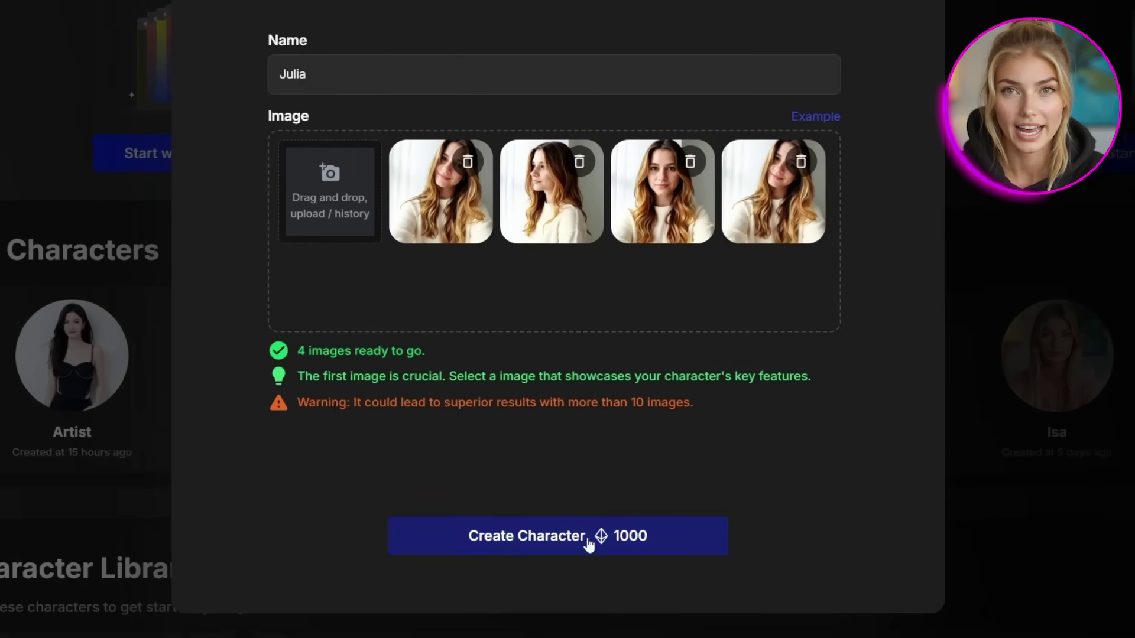
pyautogui.click(559, 552)
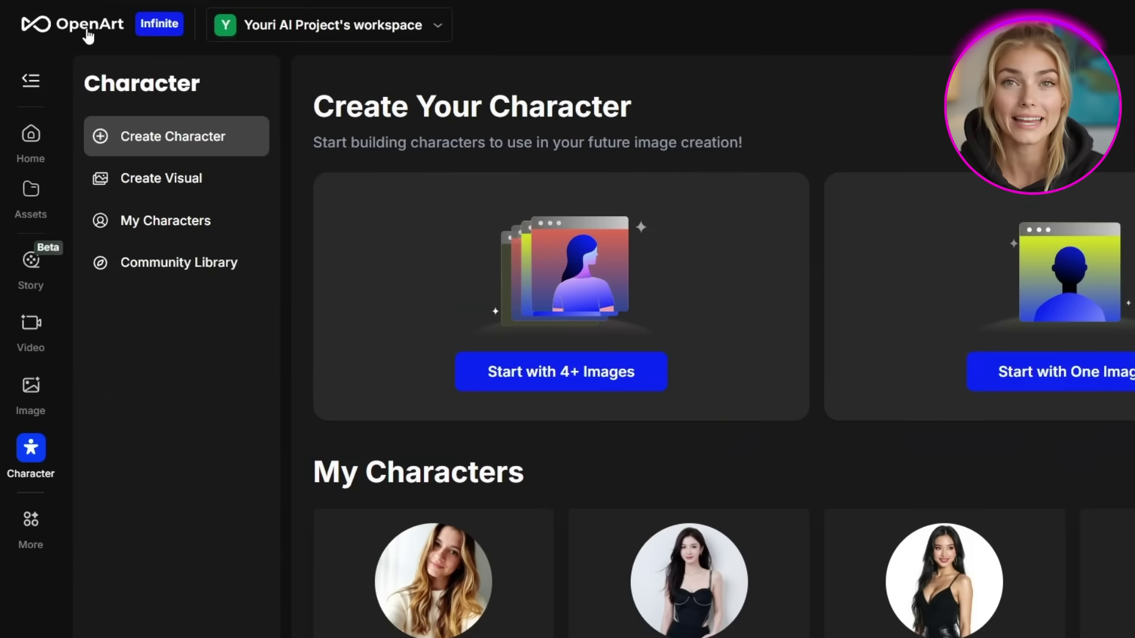
# Step: Start a new music video and upload the 0:48 'Rise Above It All_trimmed.wav' song
pyautogui.click(86, 30)
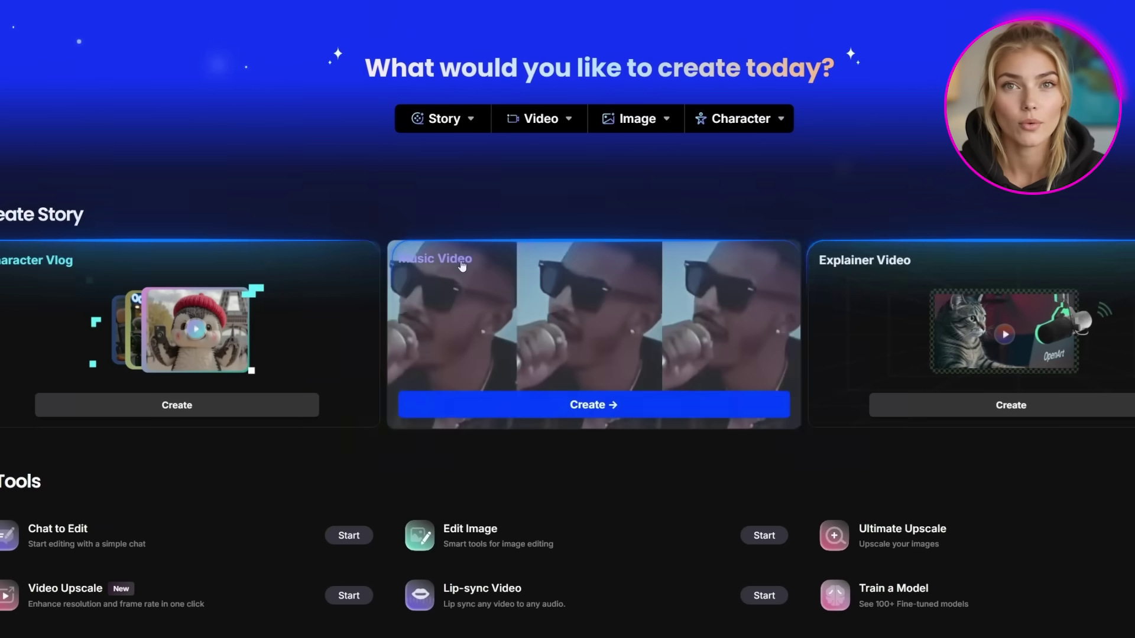
pyautogui.click(591, 407)
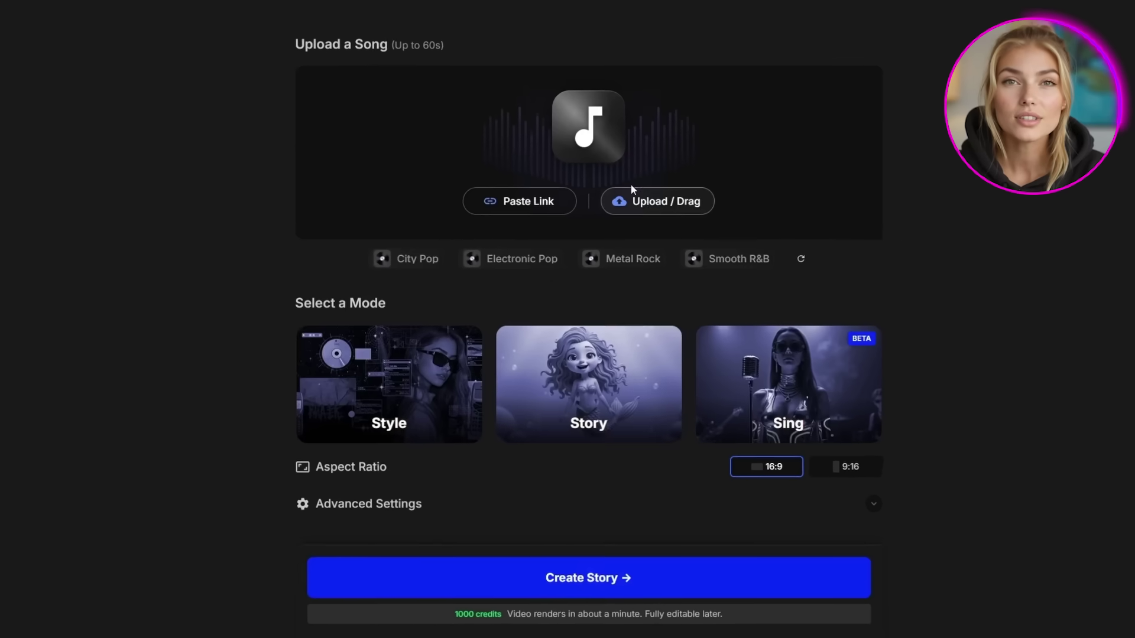
pyautogui.click(656, 203)
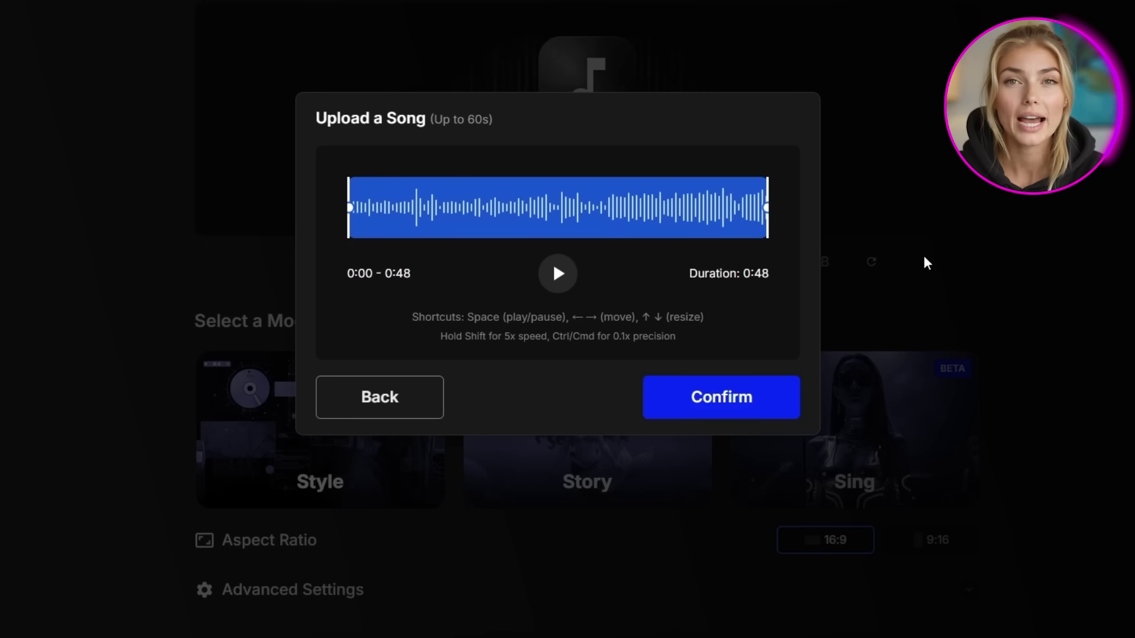
pyautogui.click(742, 396)
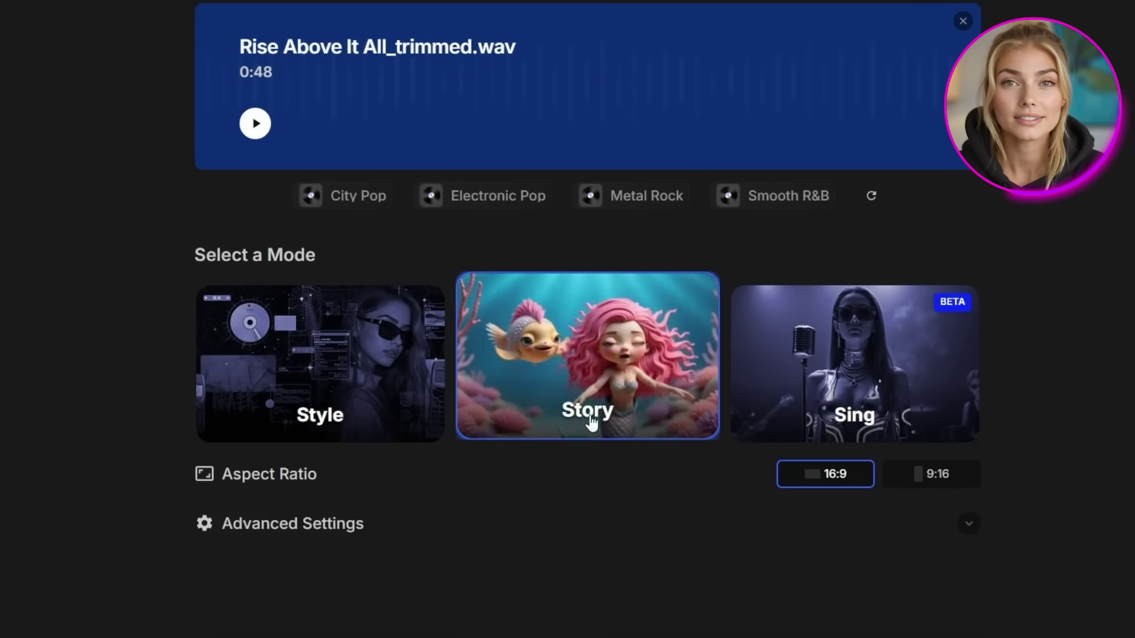
# Step: Choose Story mode as a One-Star Story and scroll down to the character settings
pyautogui.click(607, 378)
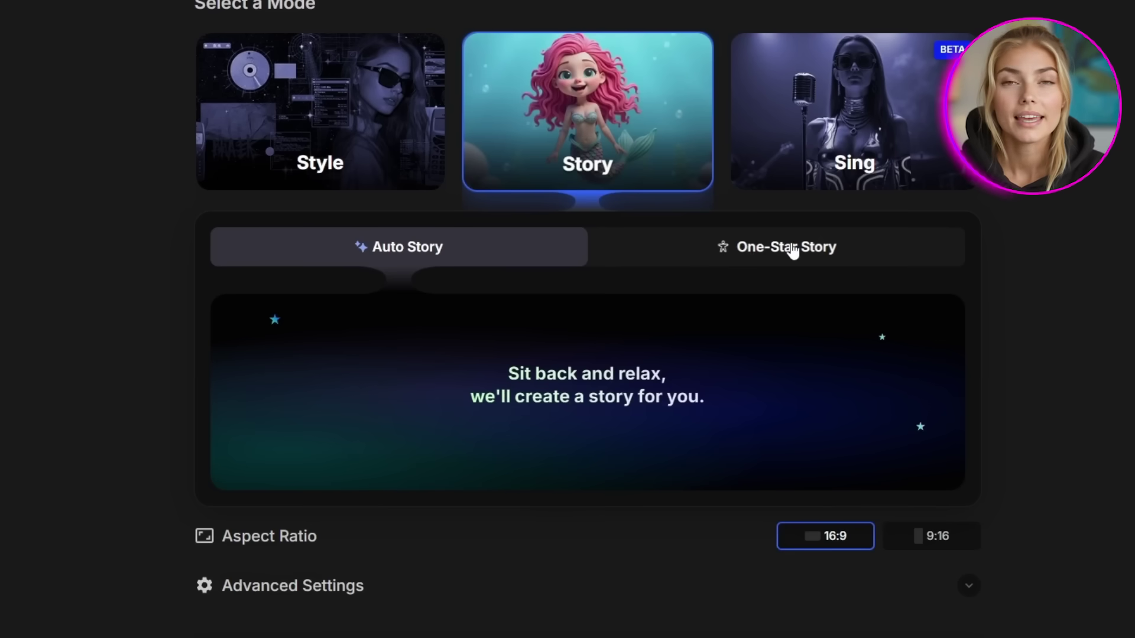
pyautogui.click(792, 248)
pyautogui.scroll(-2, 393, 305)
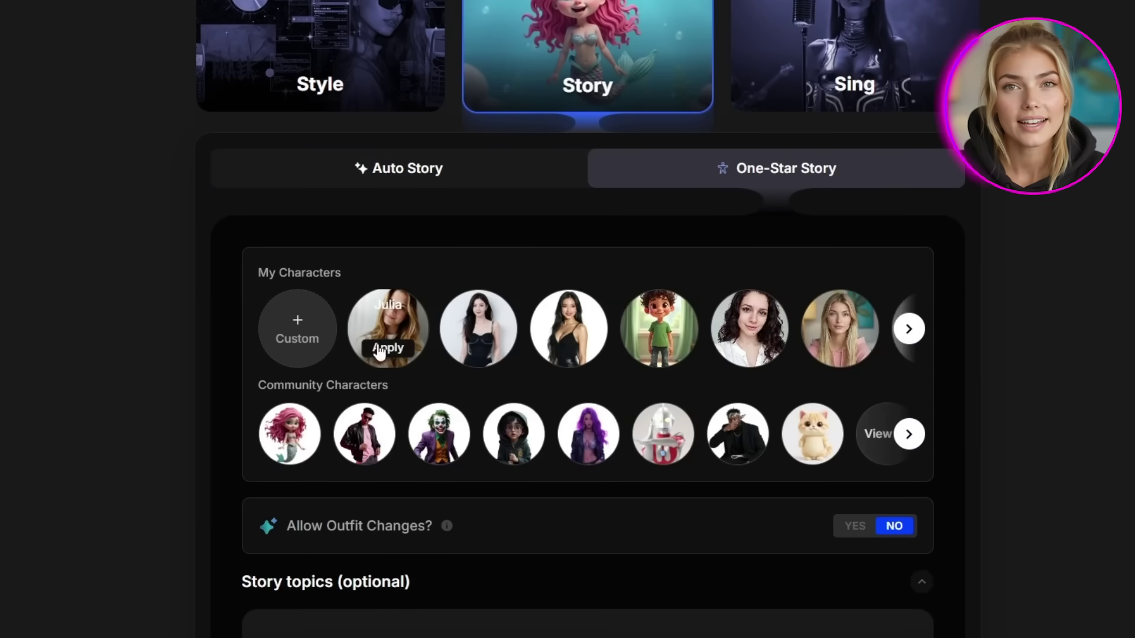
pyautogui.scroll(-5, 449, 319)
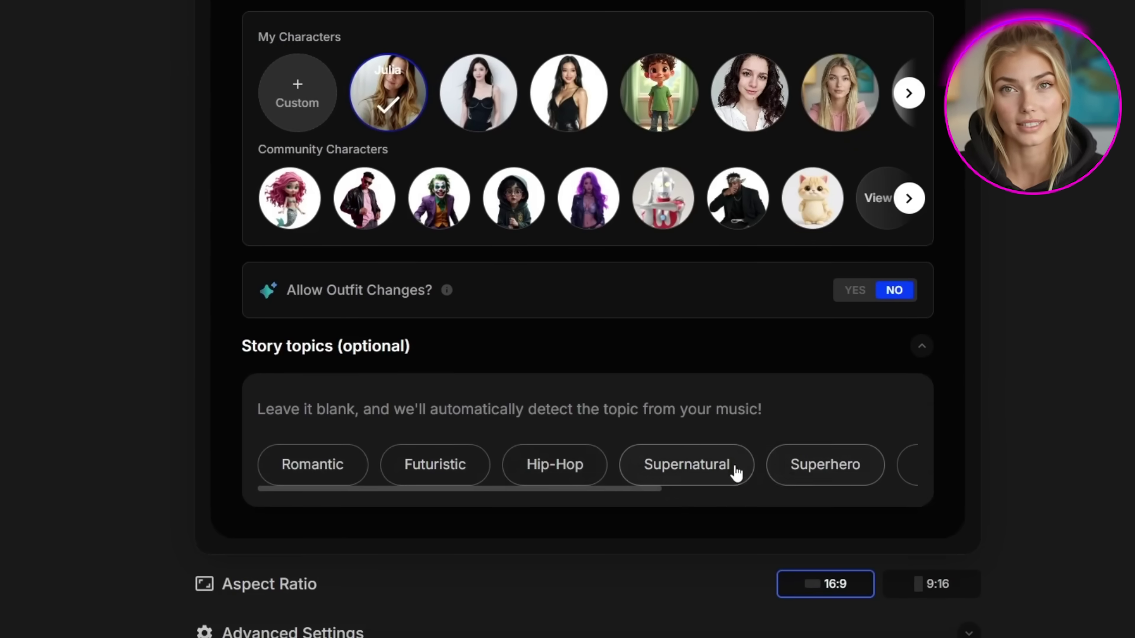
pyautogui.scroll(-1, 741, 482)
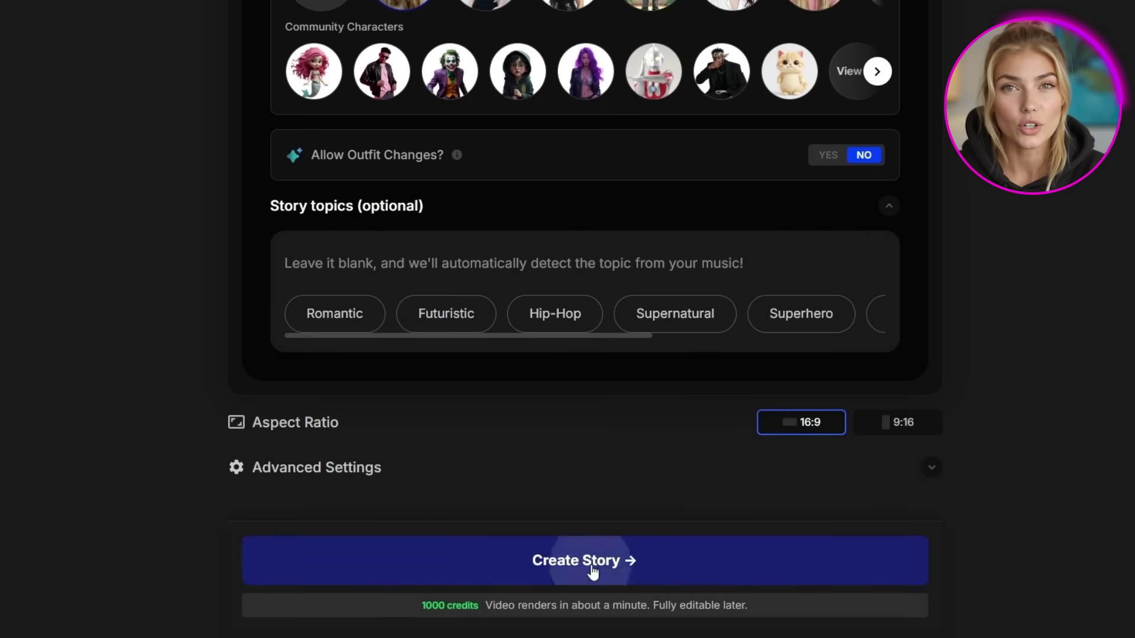
# Step: Render the One-Star Story music video with Julia in 16:9
pyautogui.click(591, 569)
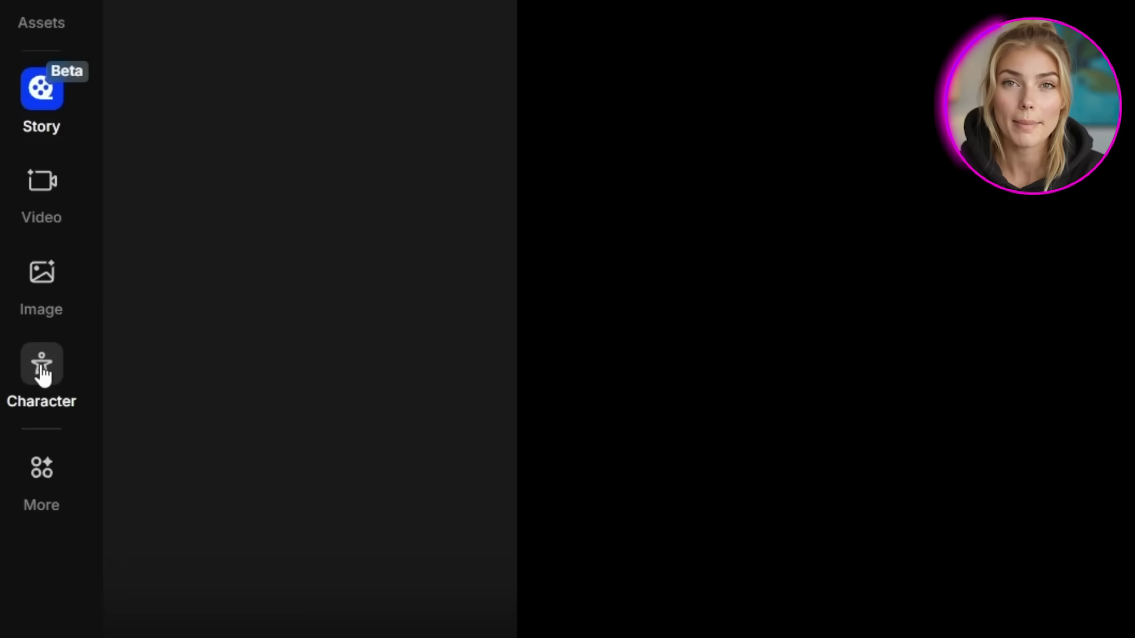
# Step: Load Julia from the Characters page into the image creator with Prompt & Reference settings shown
pyautogui.click(27, 370)
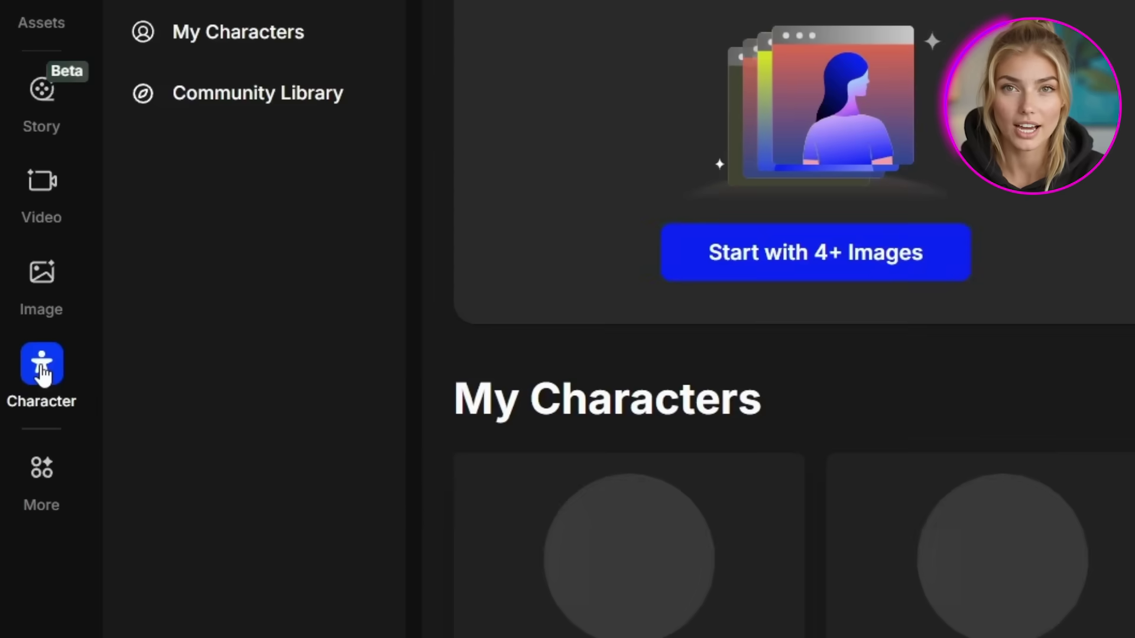
pyautogui.moveTo(668, 567)
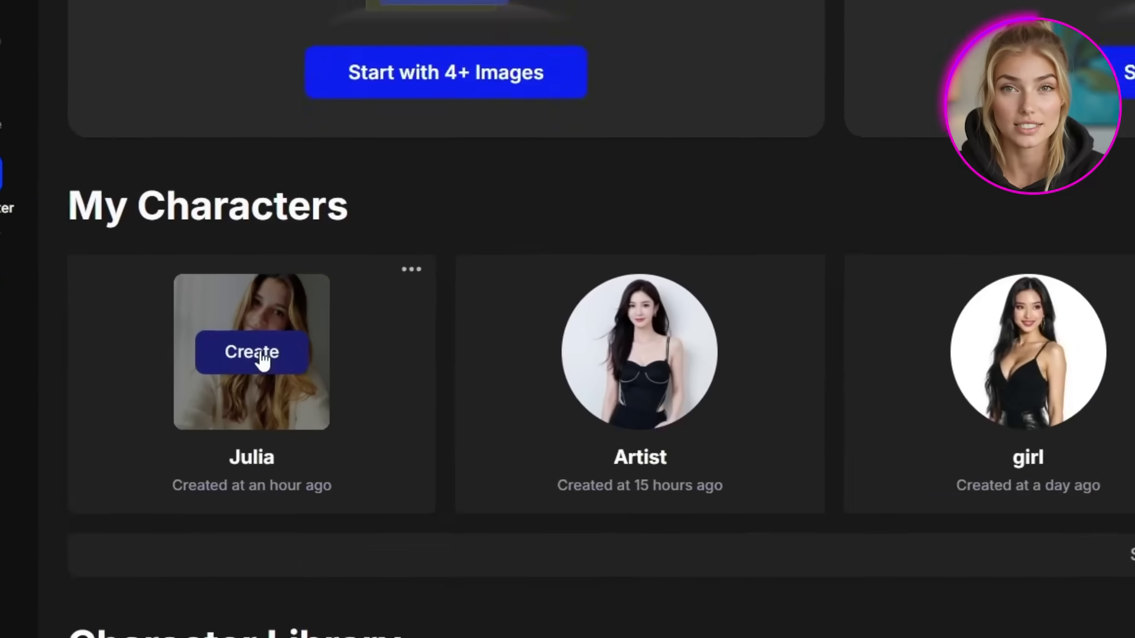
pyautogui.click(260, 366)
pyautogui.click(565, 237)
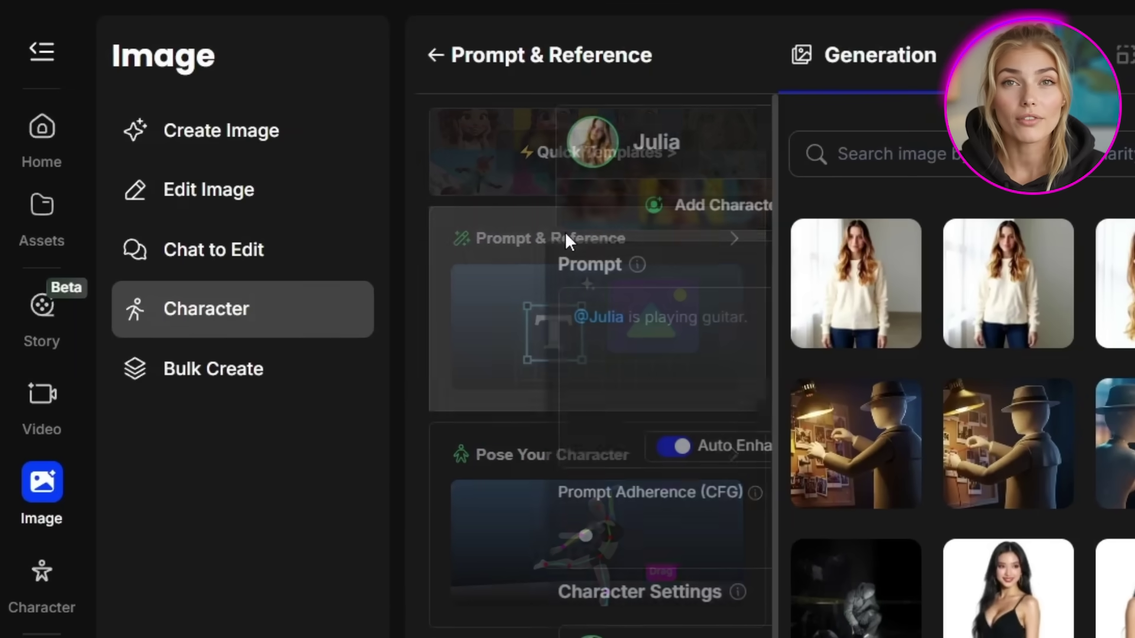
pyautogui.click(42, 53)
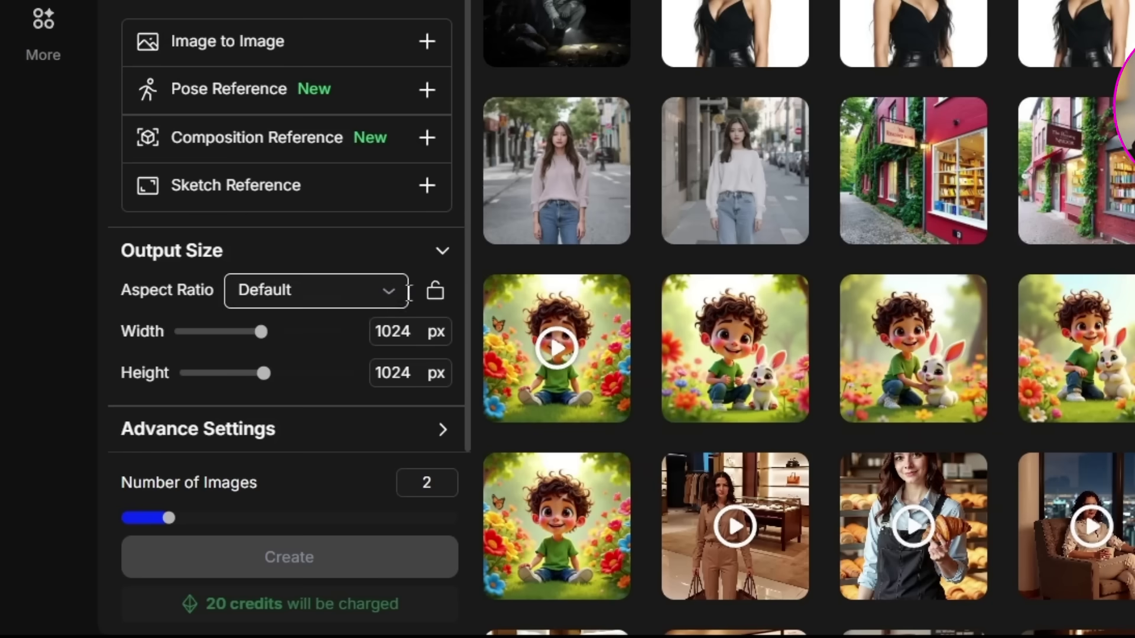
pyautogui.click(395, 295)
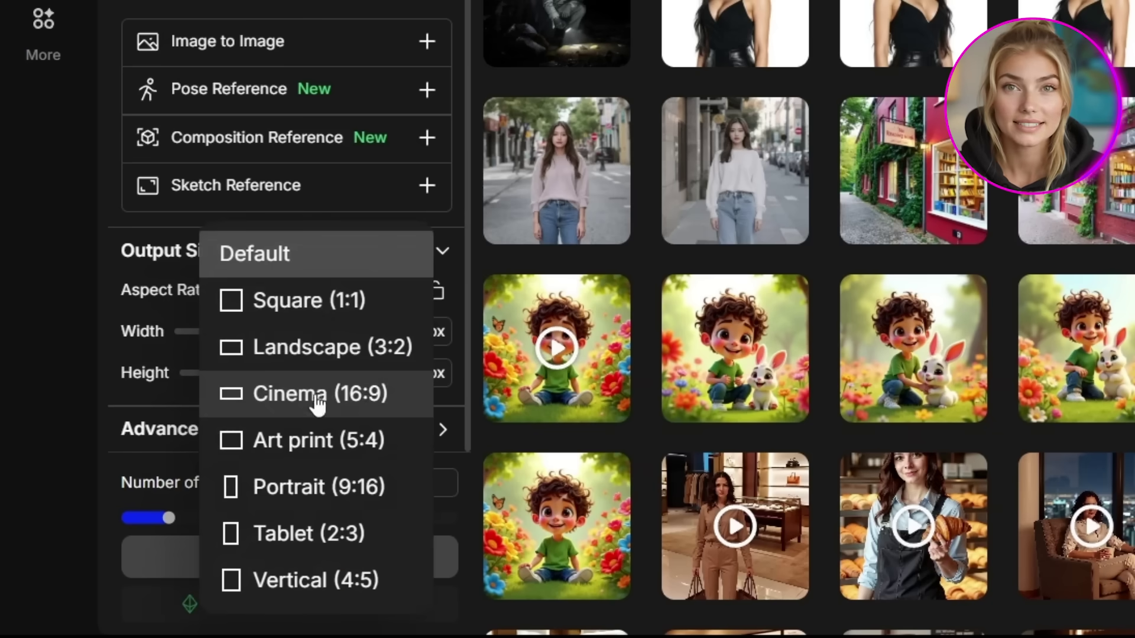
pyautogui.click(359, 402)
pyautogui.scroll(3, 467, 399)
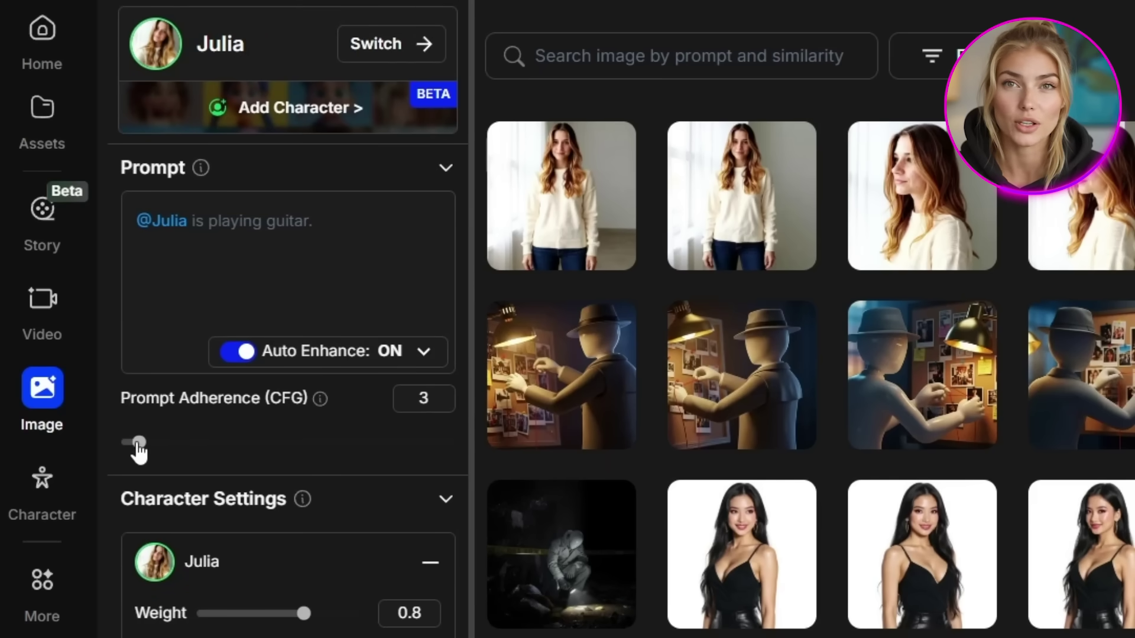
pyautogui.click(189, 221)
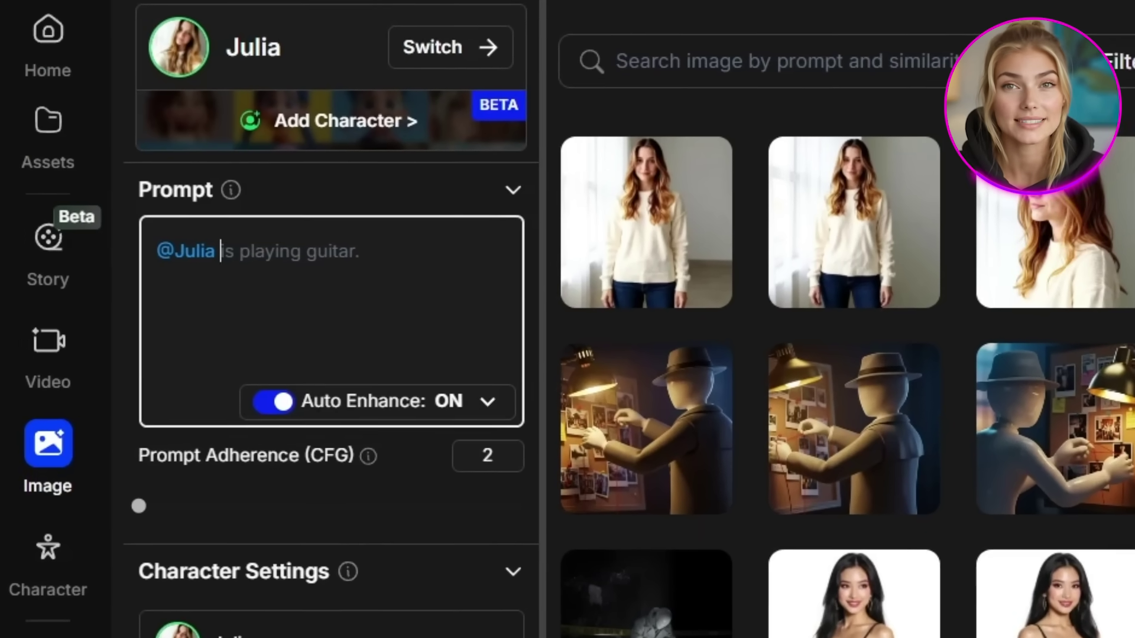
pyautogui.write('walks slowly through a crowded')
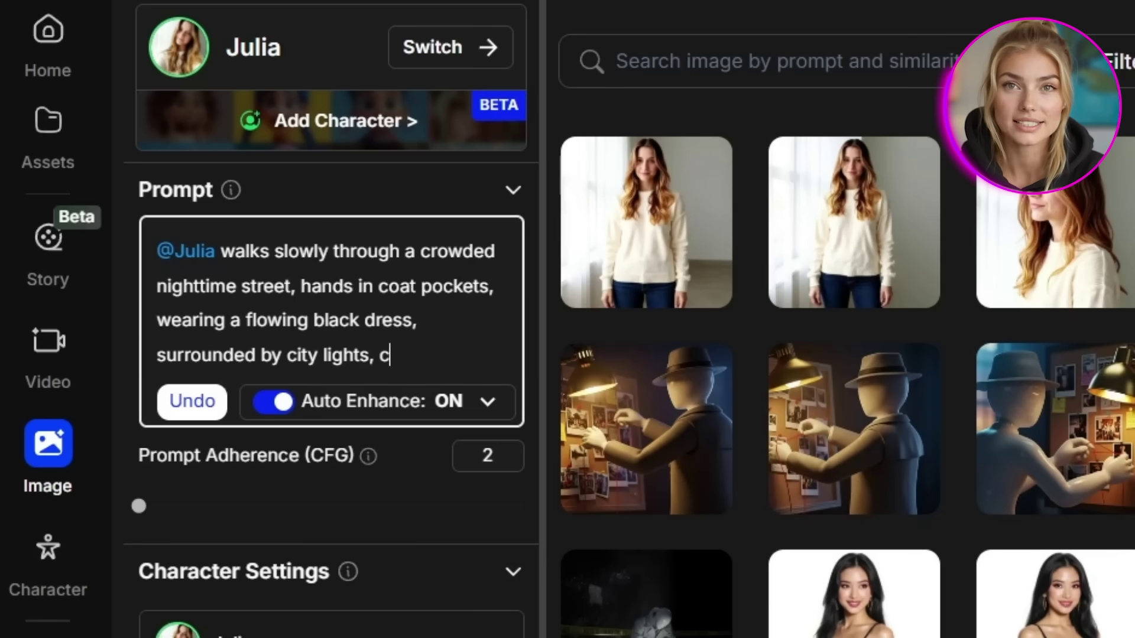
pyautogui.write('urban lighting, neon sign')
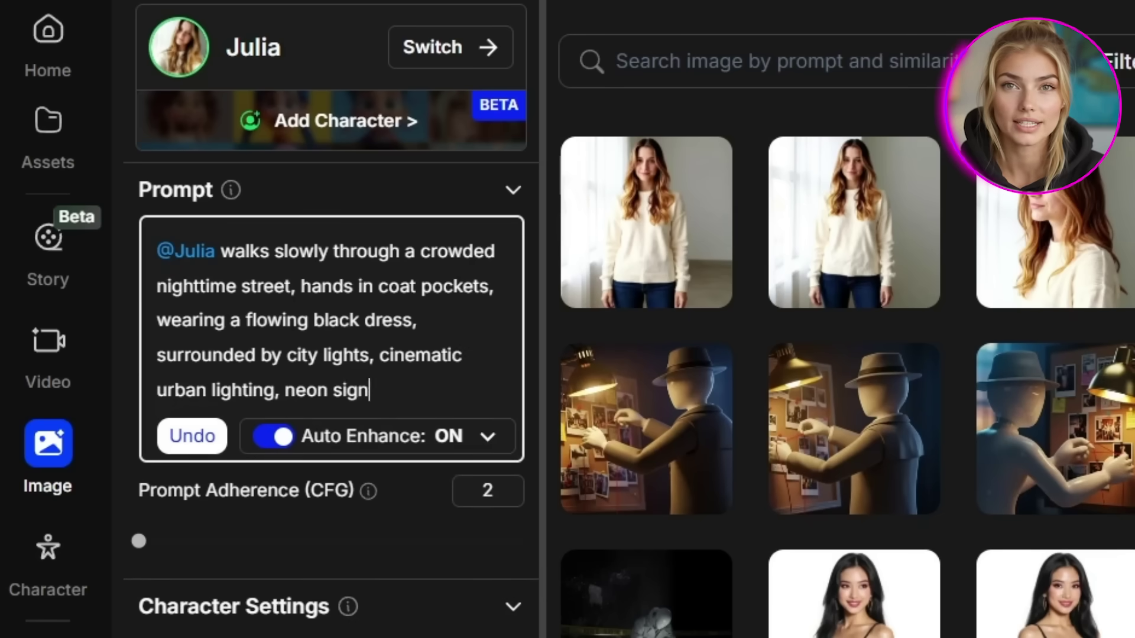
pyautogui.write(' background, viewe')
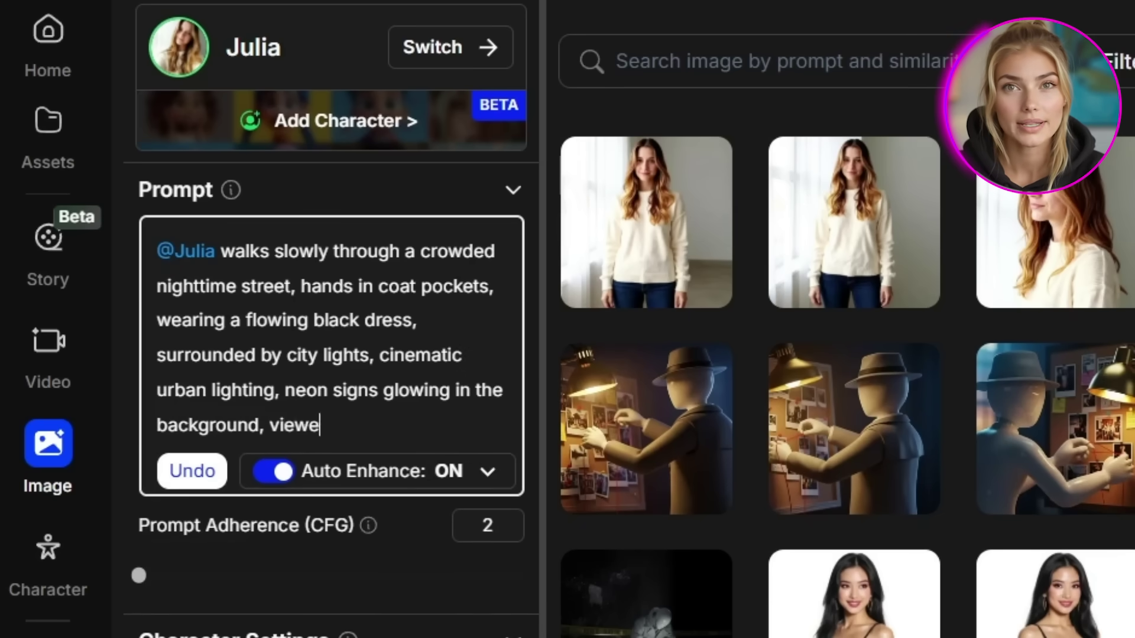
pyautogui.write('distance.')
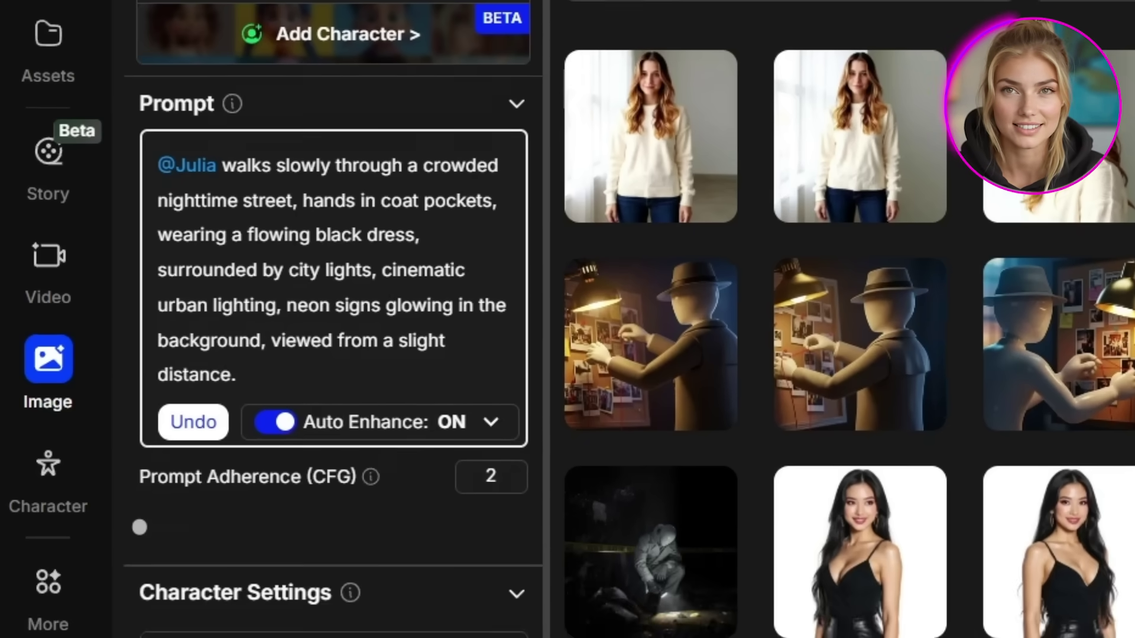
pyautogui.click(354, 544)
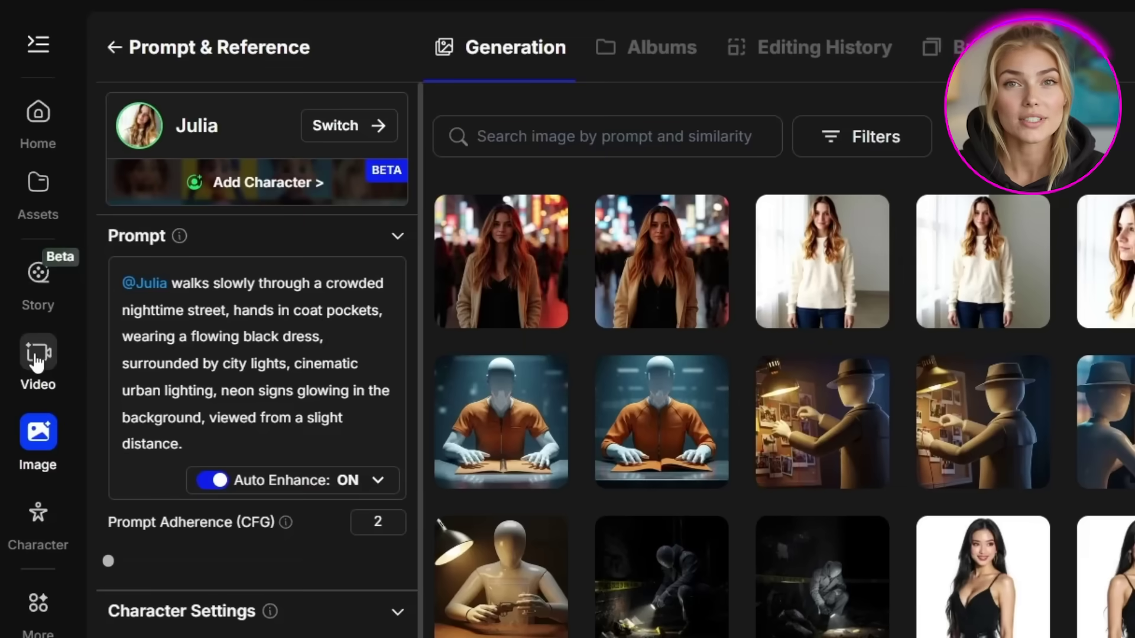
# Step: Open the Video page and choose Kling 2.1 as the video model
pyautogui.click(36, 361)
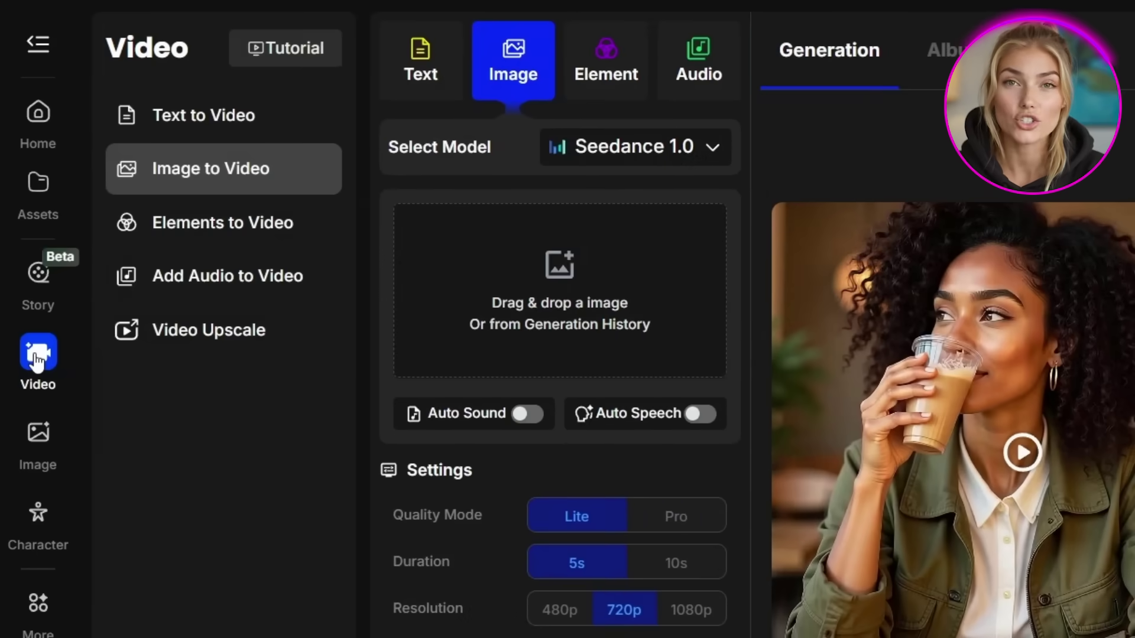
pyautogui.click(37, 44)
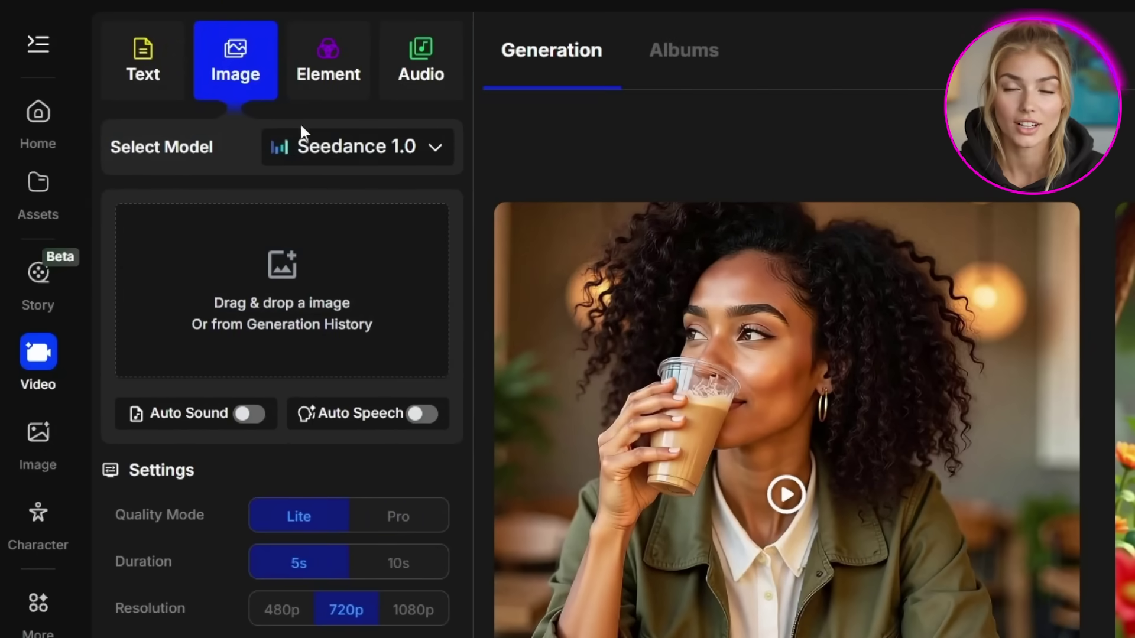
pyautogui.click(393, 171)
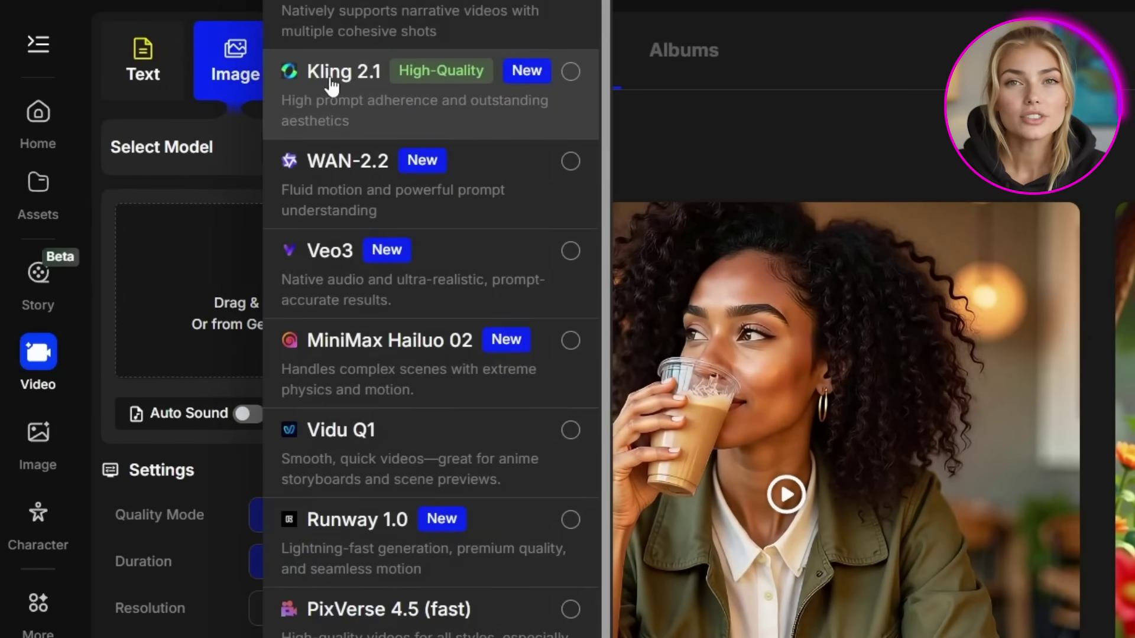
pyautogui.click(666, 174)
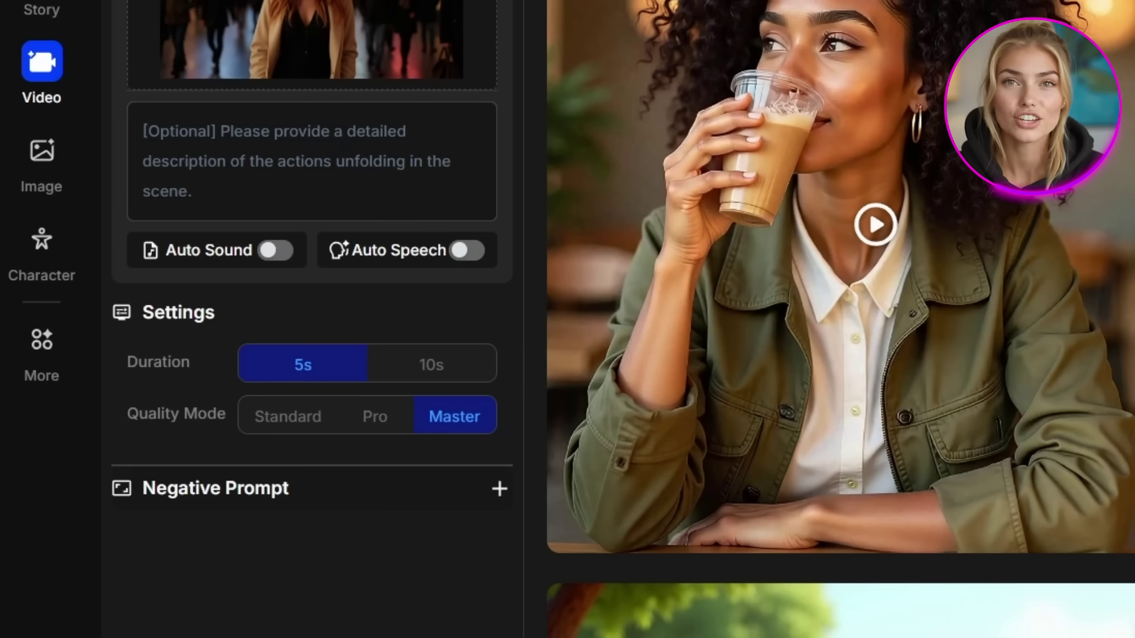
# Step: Describe the camera pulling back and rising as Julia walks a neon-blurred street, cinematic and dreamy, then generate
pyautogui.click(143, 132)
pyautogui.write('cam')
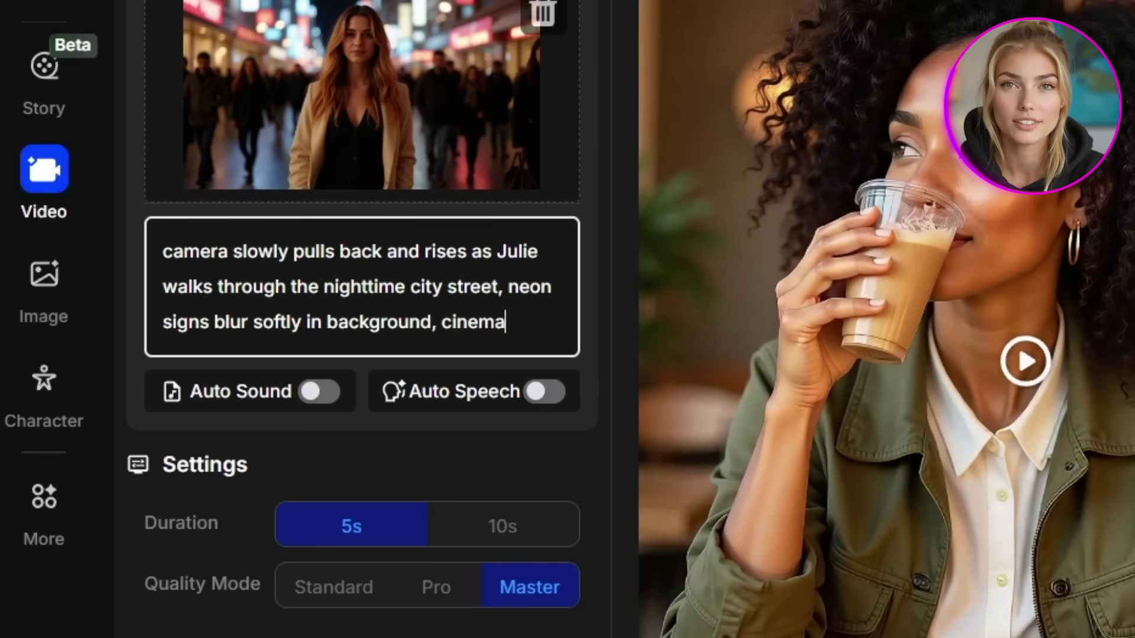
pyautogui.write('atic mood, dreamy atmosphere.')
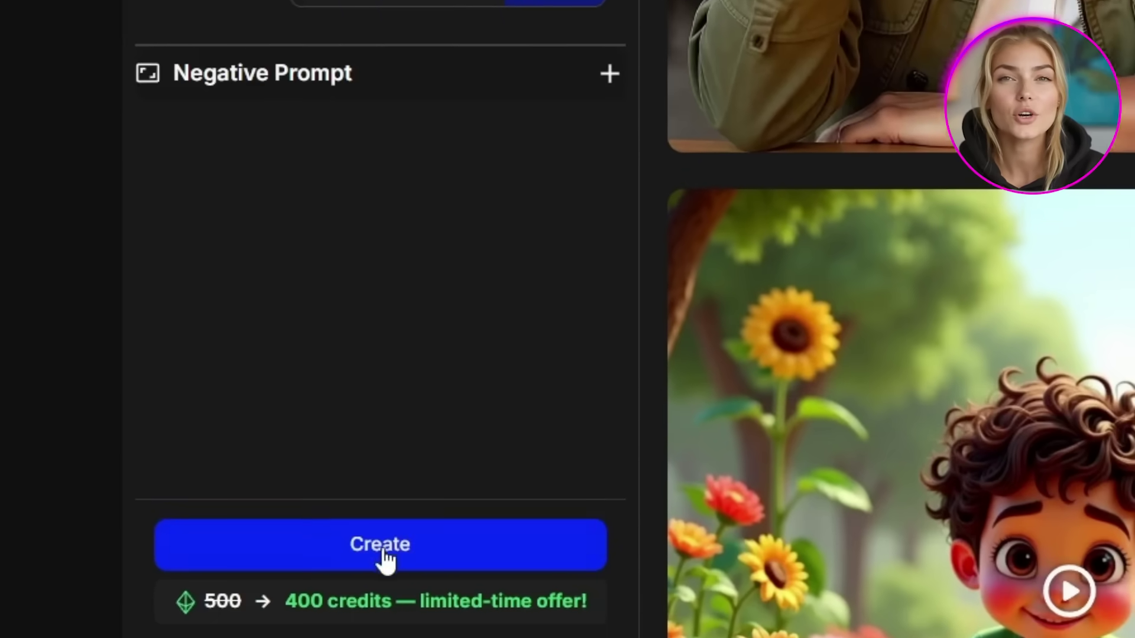
pyautogui.click(383, 551)
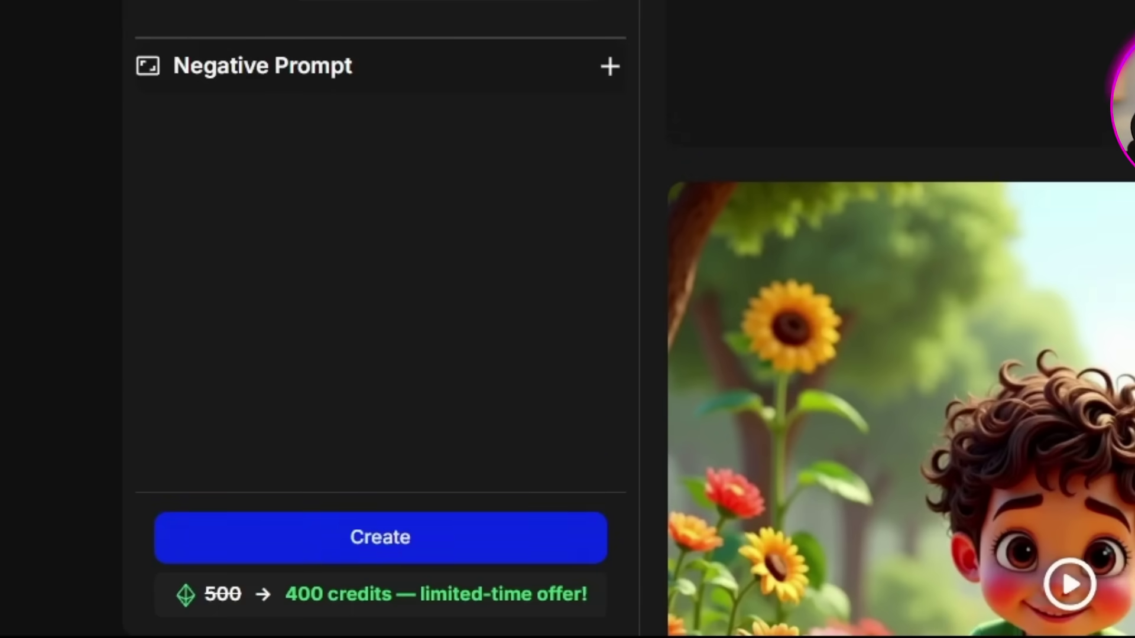